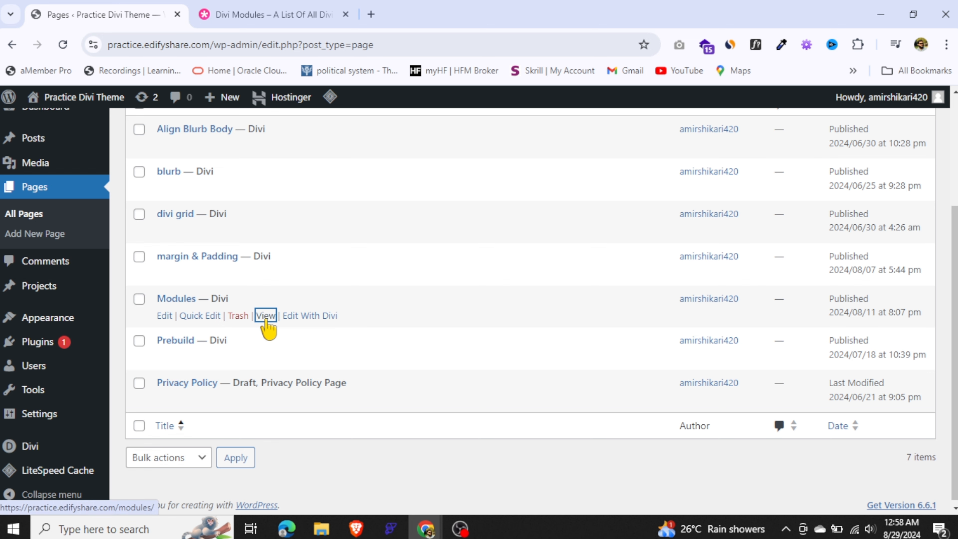
# Open the Modules page in a new tab with the Visual Builder enabled and choose to build from scratch
pyautogui.rightClick(266, 320)
pyautogui.click(391, 183)
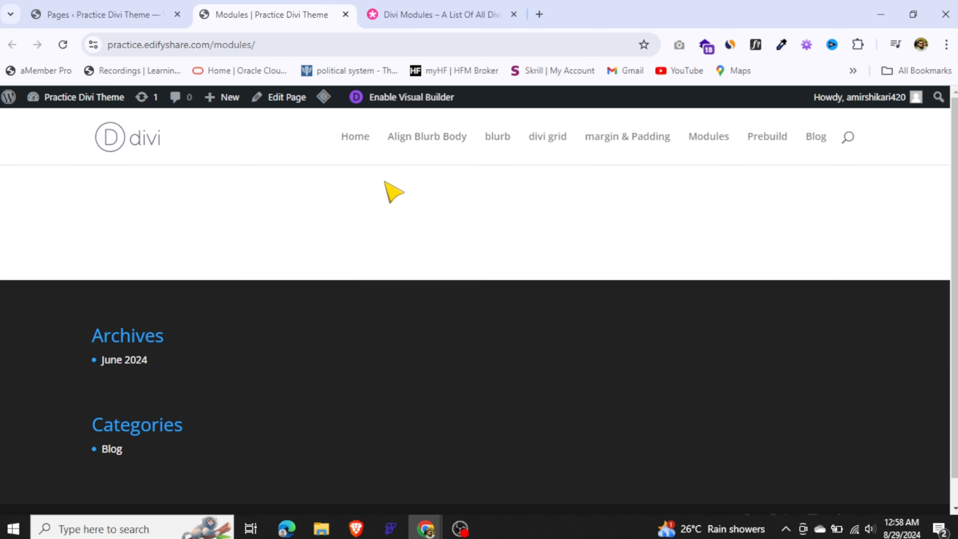
pyautogui.click(432, 107)
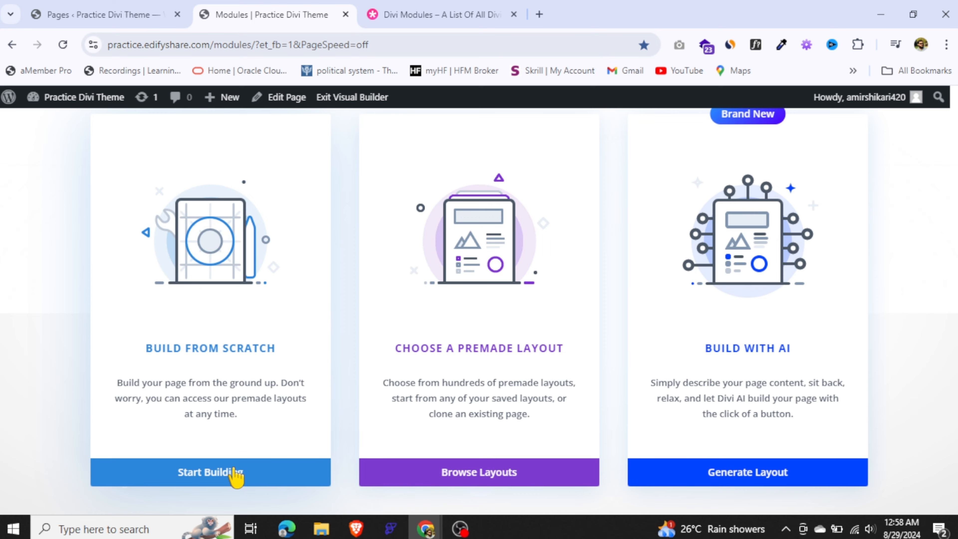
pyautogui.click(245, 472)
# Insert a row with three equal columns into the empty section
pyautogui.click(590, 266)
pyautogui.click(473, 234)
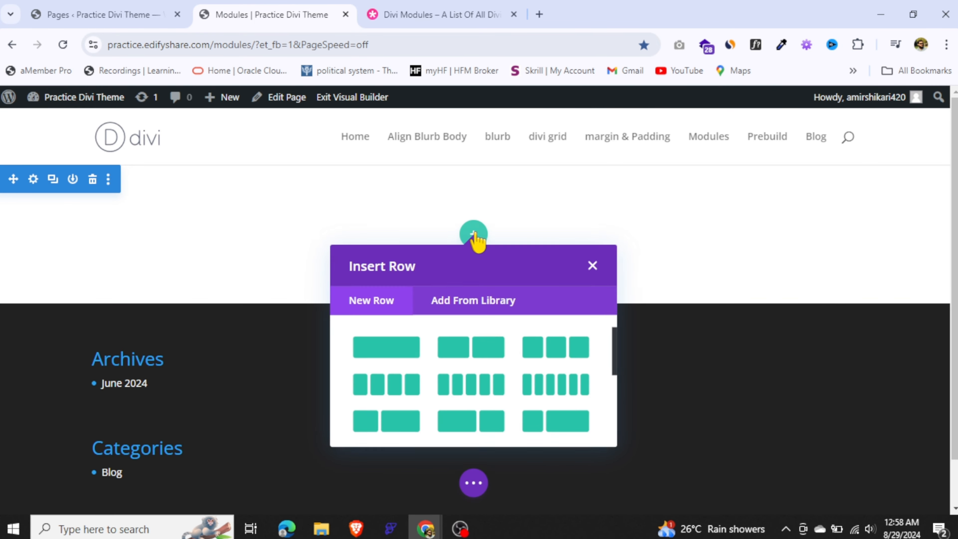
pyautogui.click(561, 345)
# Add a Countdown Timer module to the first column of the row
pyautogui.scroll(-2, 350, 302)
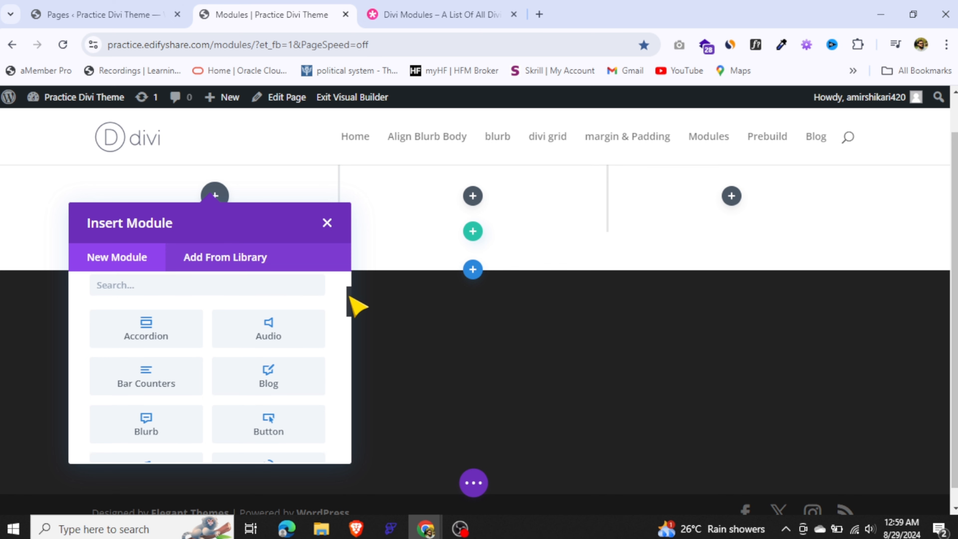
pyautogui.moveTo(351, 302); pyautogui.dragTo(351, 320)
pyautogui.scroll(-3, 300, 324)
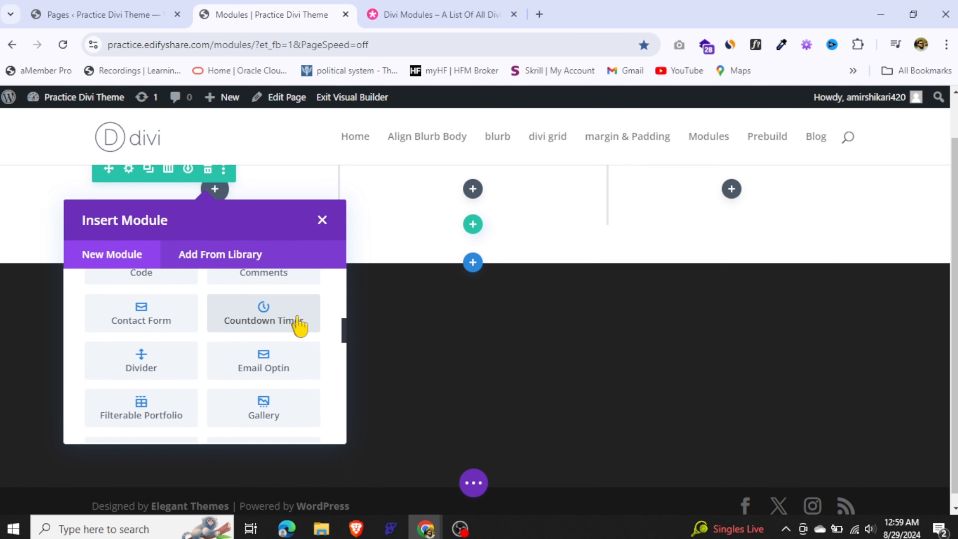
pyautogui.click(300, 324)
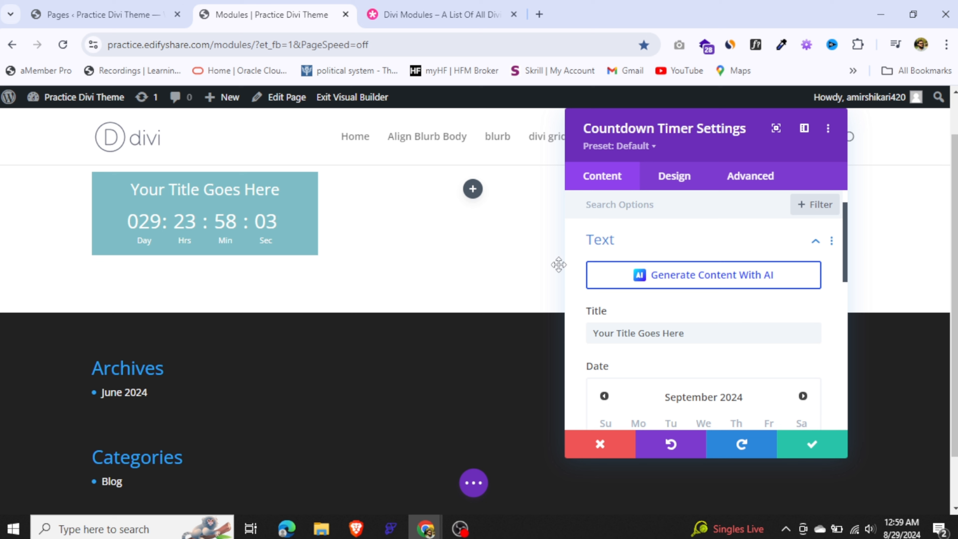
# Set the countdown timer's title to "50% Off in all products"
pyautogui.moveTo(233, 236)
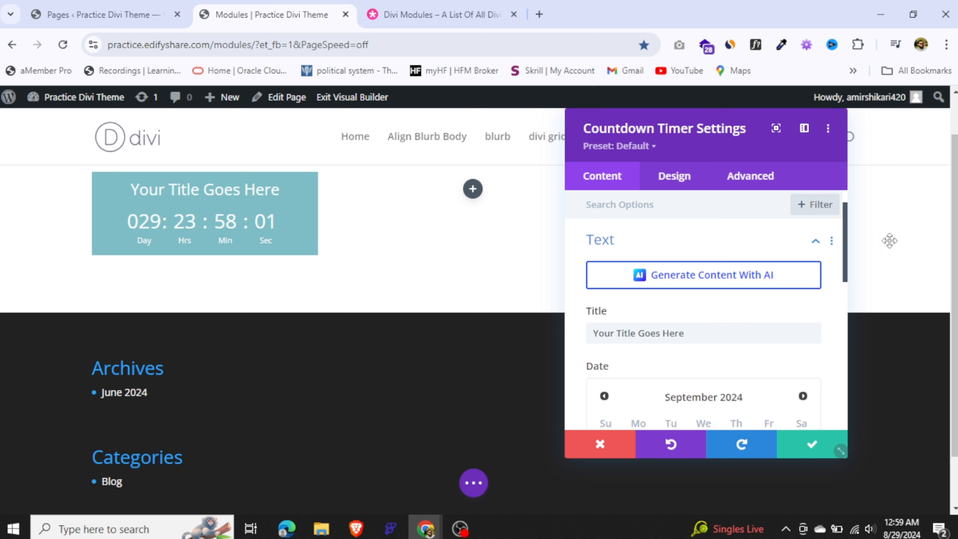
pyautogui.scroll(-2, 853, 245)
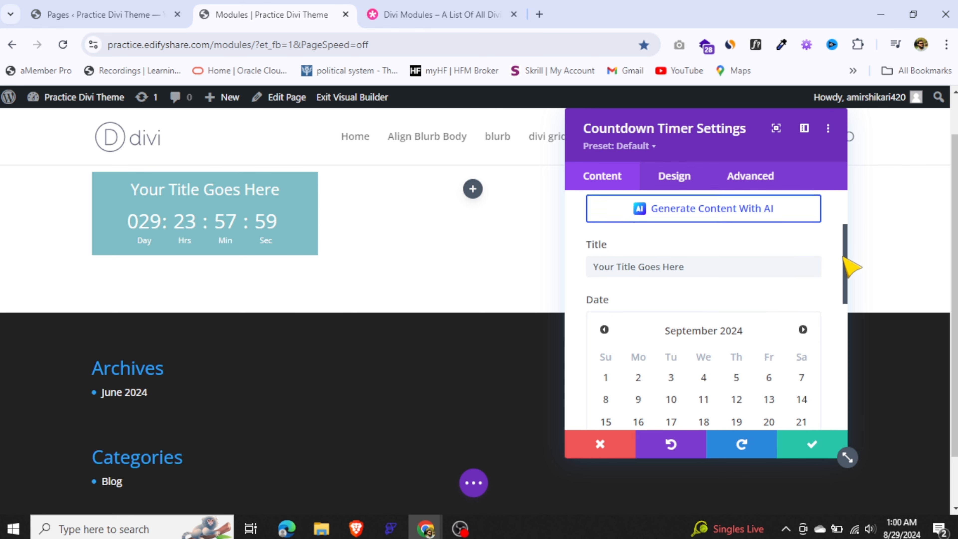
pyautogui.click(692, 261)
pyautogui.moveTo(693, 261); pyautogui.dragTo(561, 269)
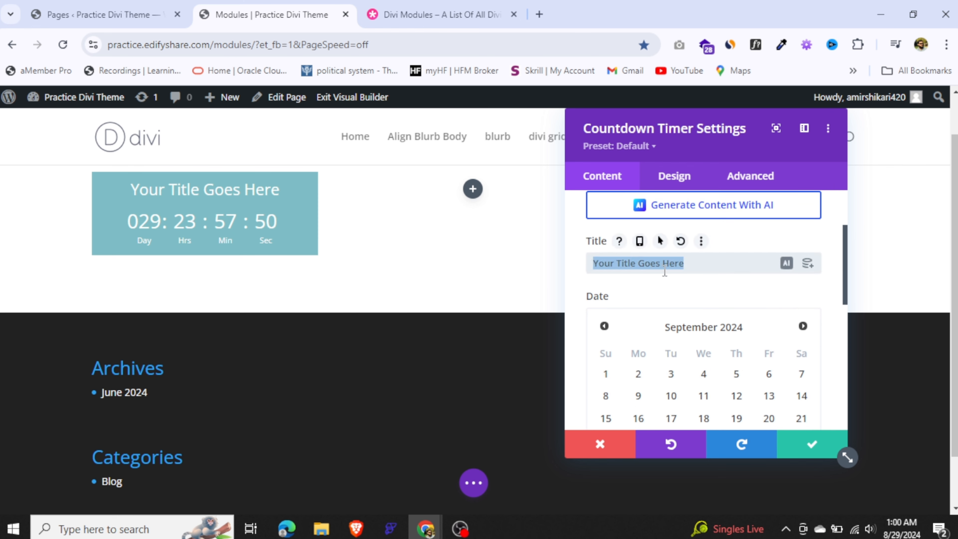
pyautogui.write('50% Off in all products')
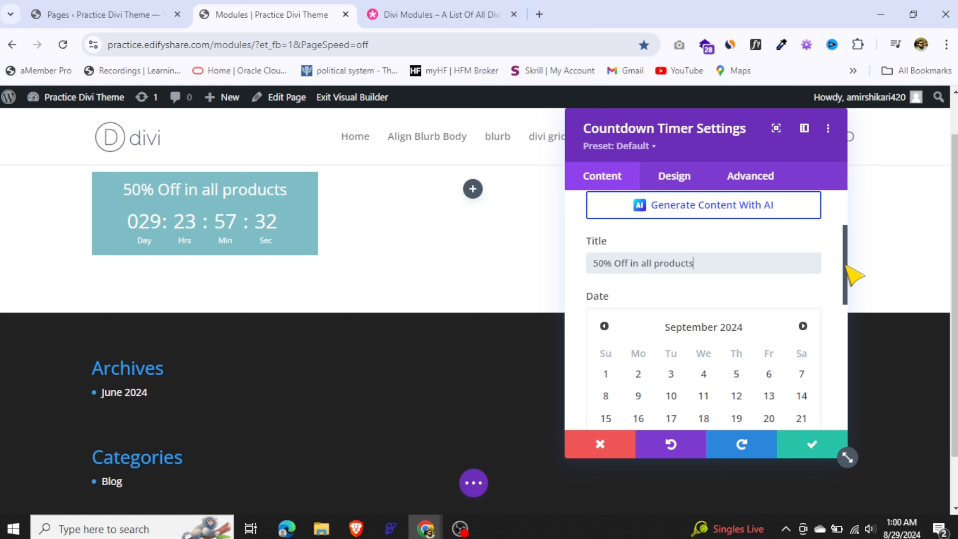
# Set an earlier end minute for the countdown timer, keeping September 27, 2024 as its date
pyautogui.moveTo(846, 265); pyautogui.dragTo(847, 308)
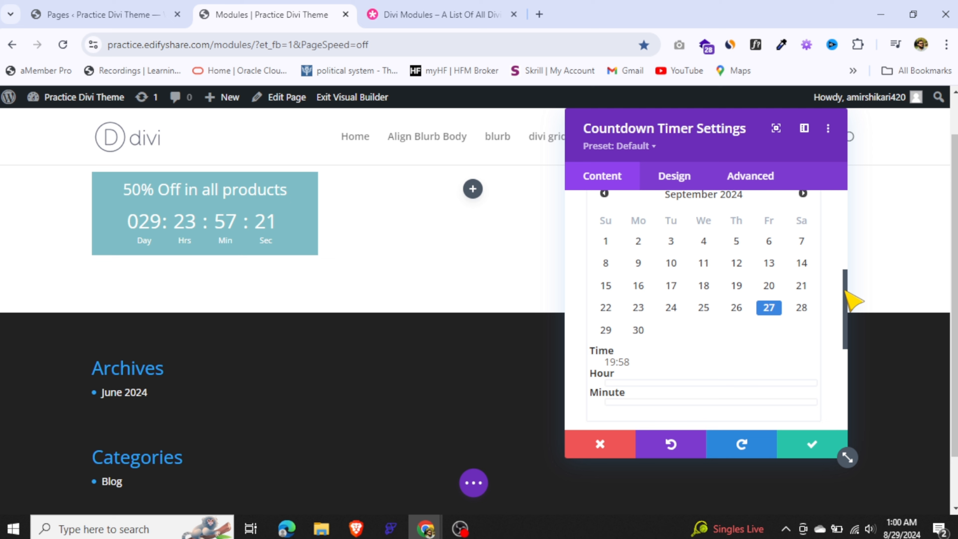
pyautogui.scroll(-2, 846, 292)
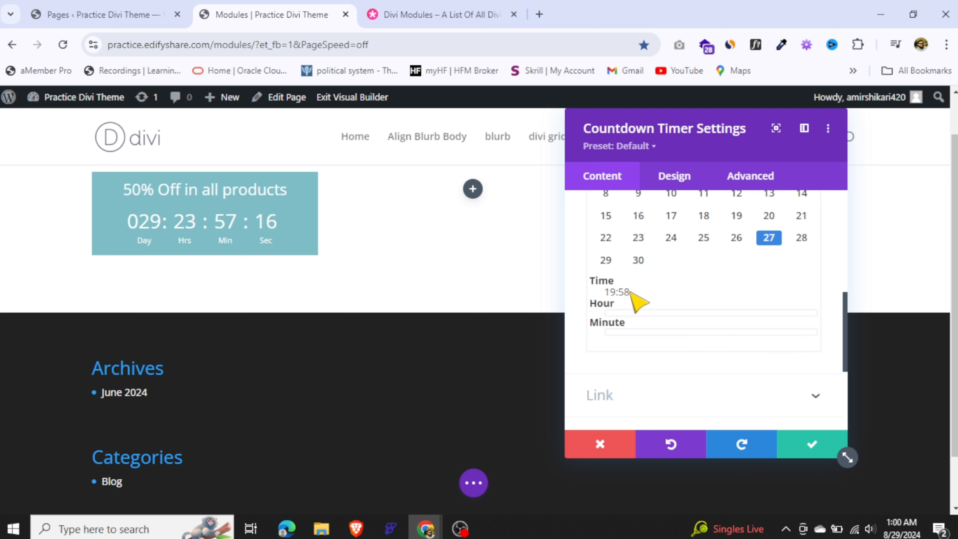
pyautogui.moveTo(636, 334); pyautogui.dragTo(676, 334)
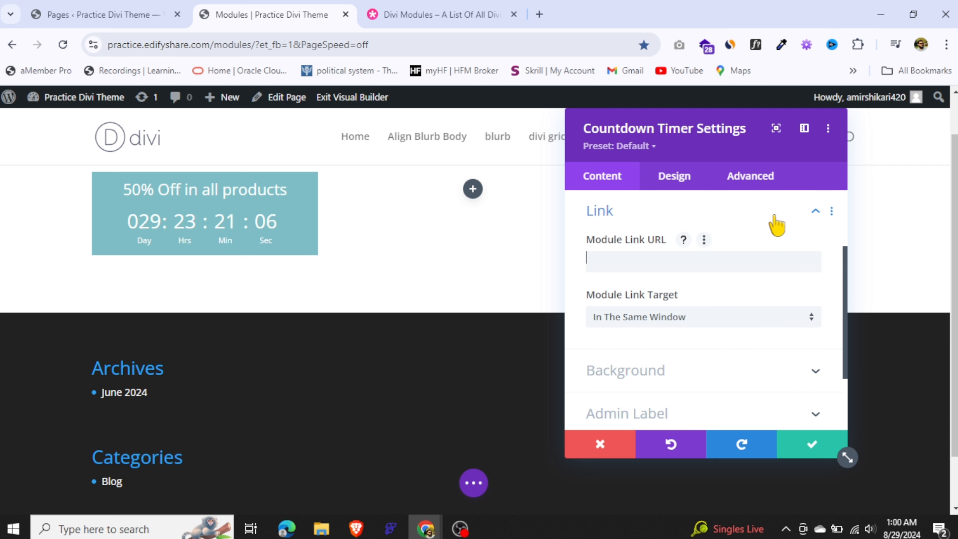
pyautogui.click(776, 225)
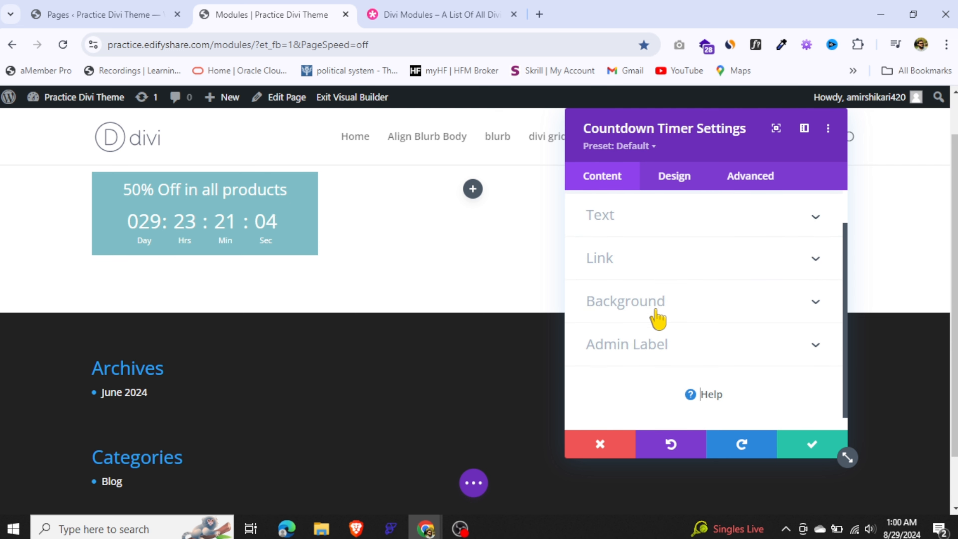
# Examine the countdown timer's design options, including the Separator Text settings, and close its settings
pyautogui.click(661, 181)
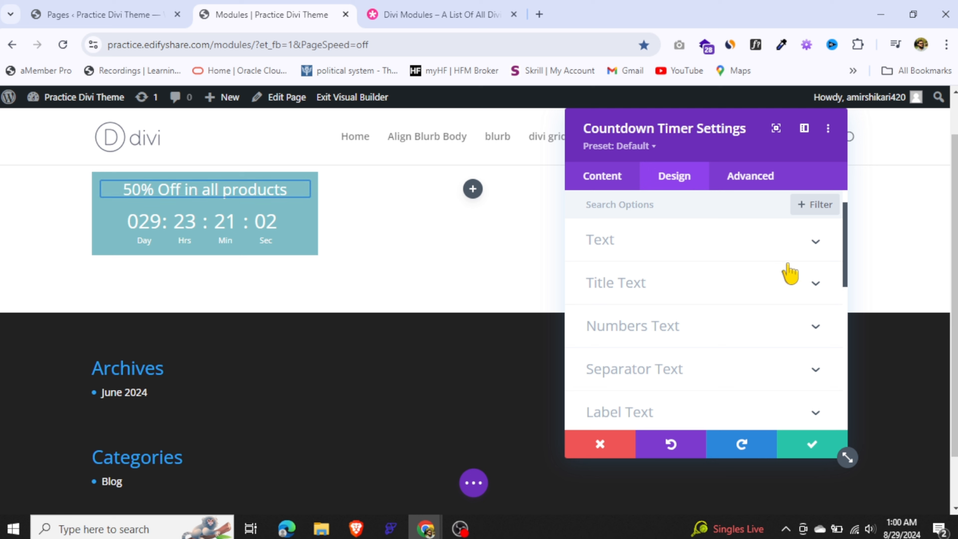
pyautogui.moveTo(846, 232)
pyautogui.mouseDown()
pyautogui.moveTo(845, 251)
pyautogui.moveTo(845, 242)
pyautogui.mouseUp()
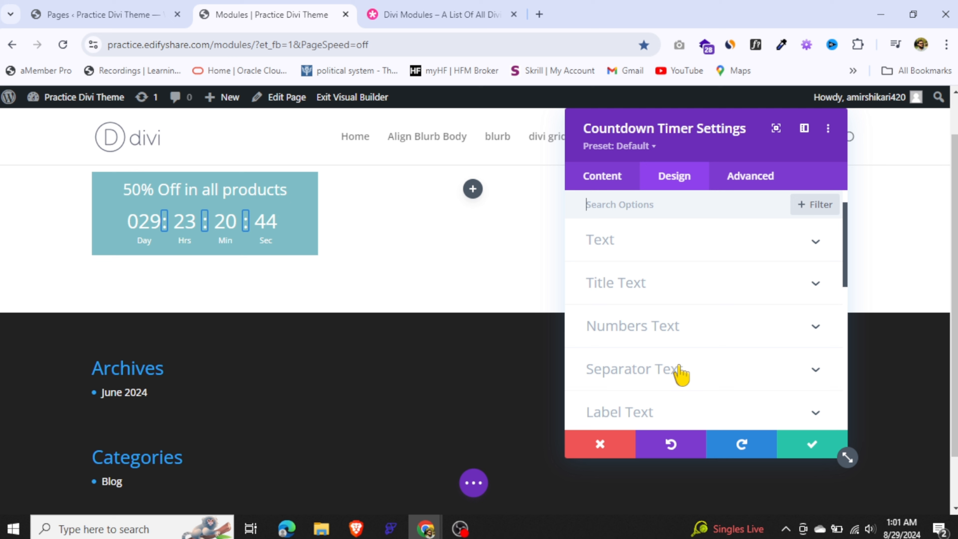
pyautogui.click(681, 374)
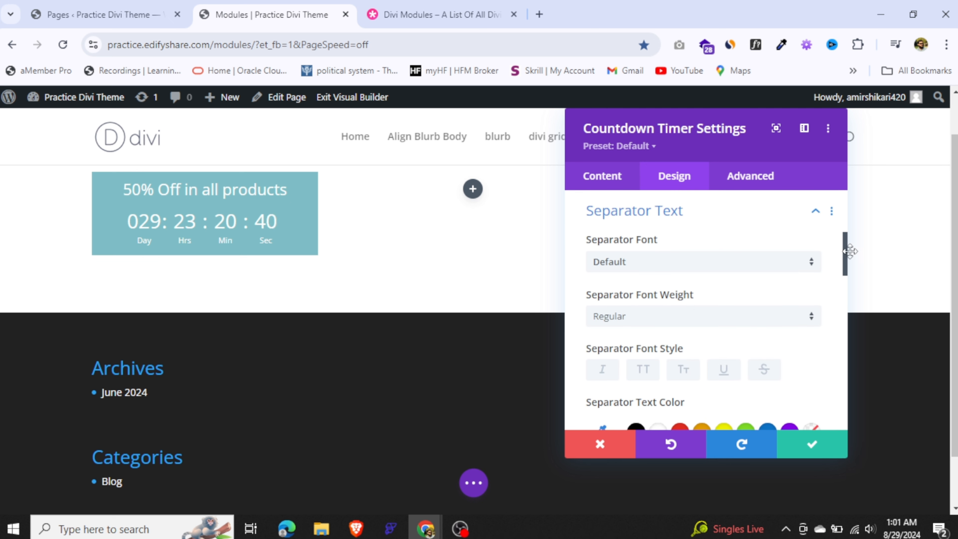
pyautogui.moveTo(849, 252); pyautogui.dragTo(838, 368)
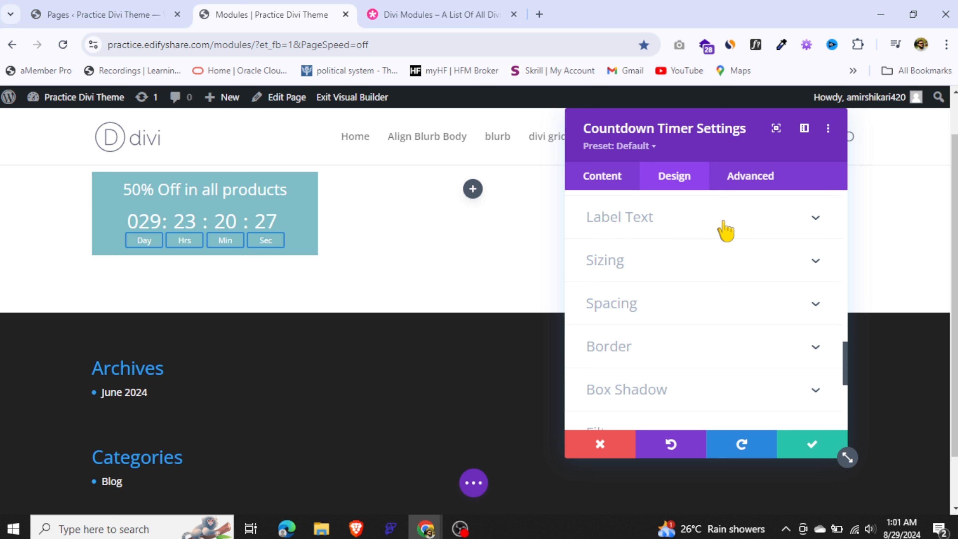
pyautogui.moveTo(847, 355); pyautogui.dragTo(848, 197)
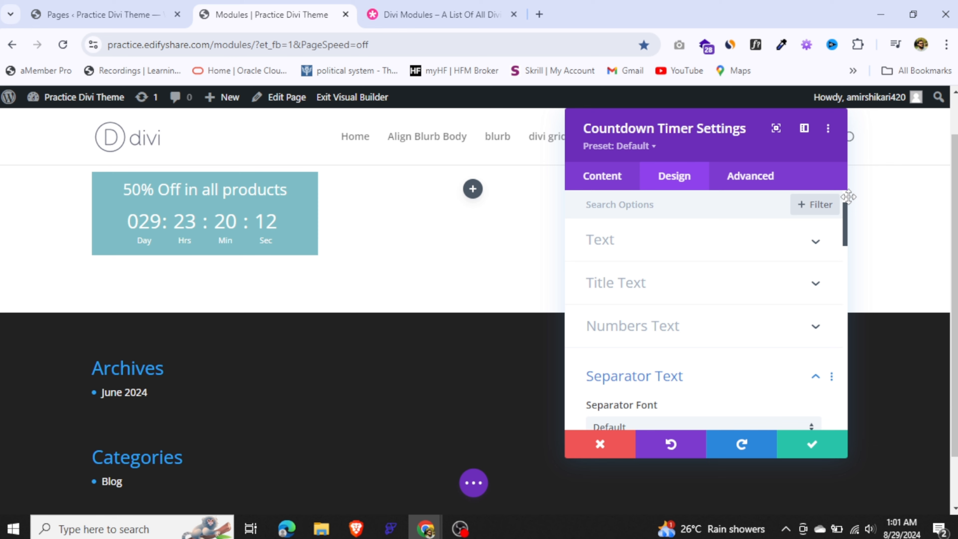
pyautogui.press('Escape')
# Add a Divider module to the second column and move it below the countdown timer in the first column
pyautogui.click(472, 189)
pyautogui.scroll(-7, 366, 338)
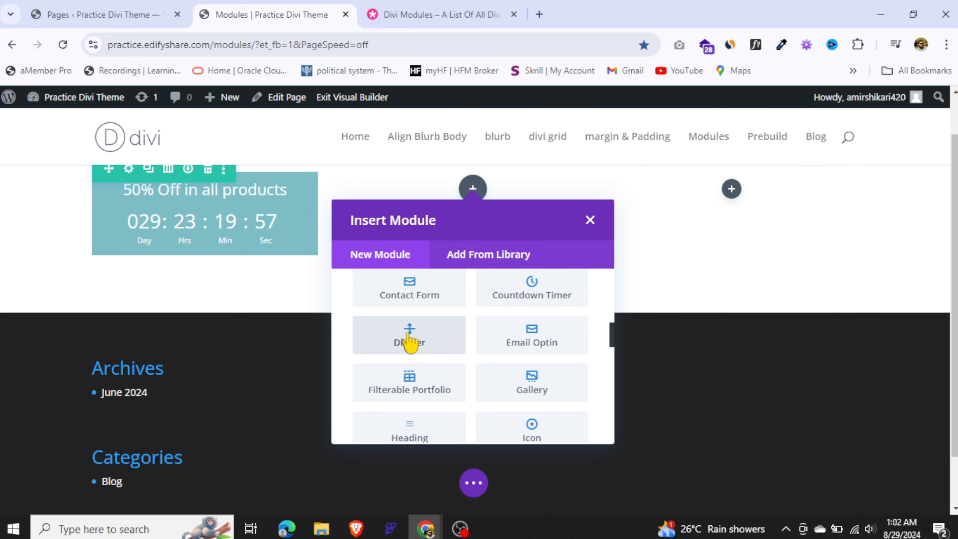
pyautogui.click(409, 339)
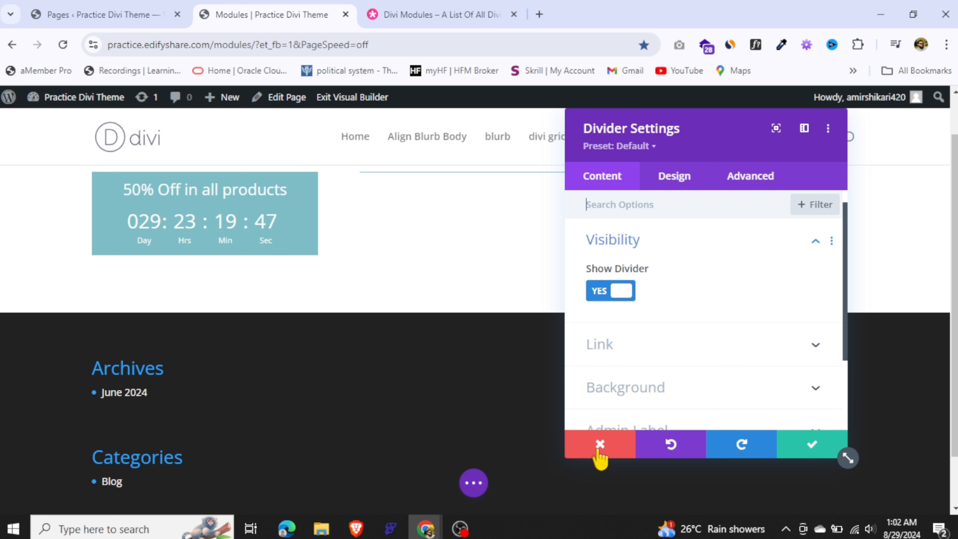
pyautogui.click(790, 455)
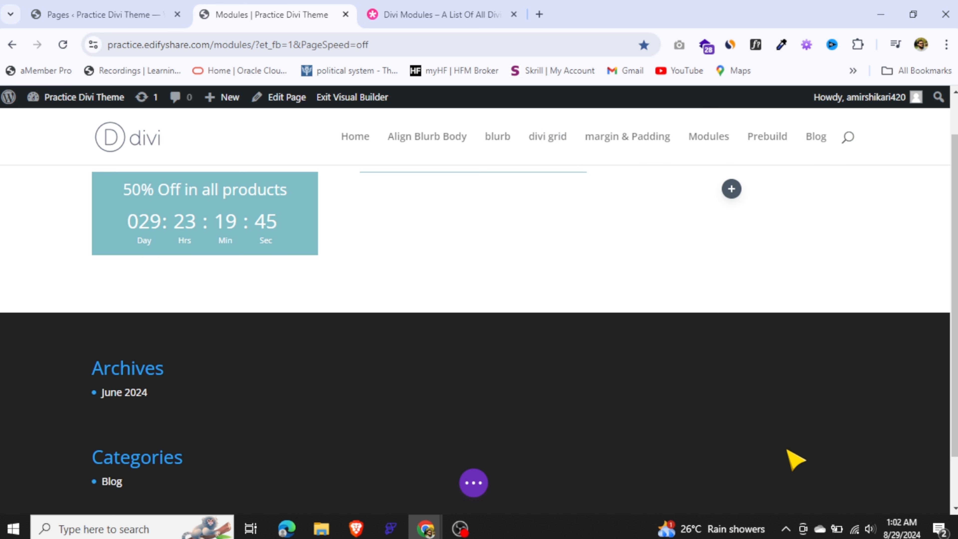
pyautogui.moveTo(477, 233)
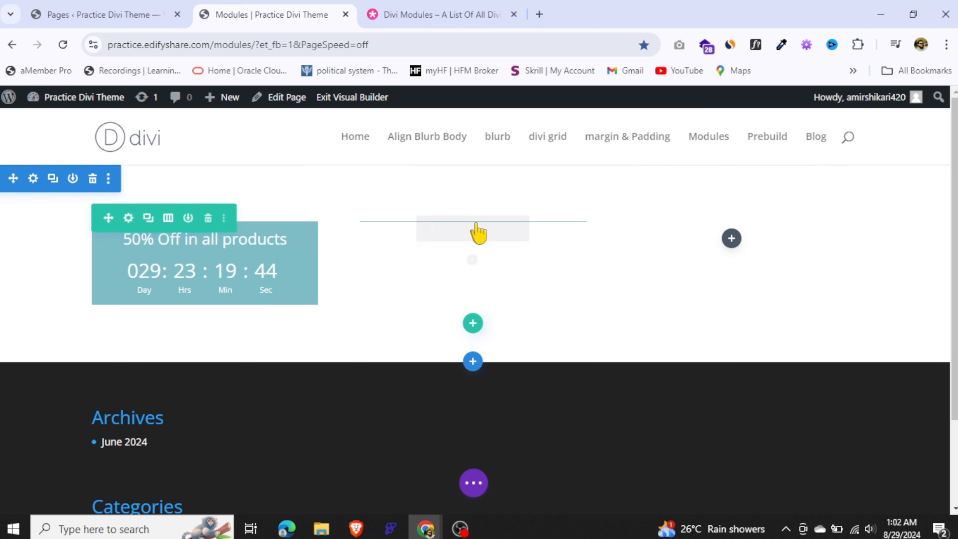
pyautogui.moveTo(428, 228); pyautogui.dragTo(184, 287)
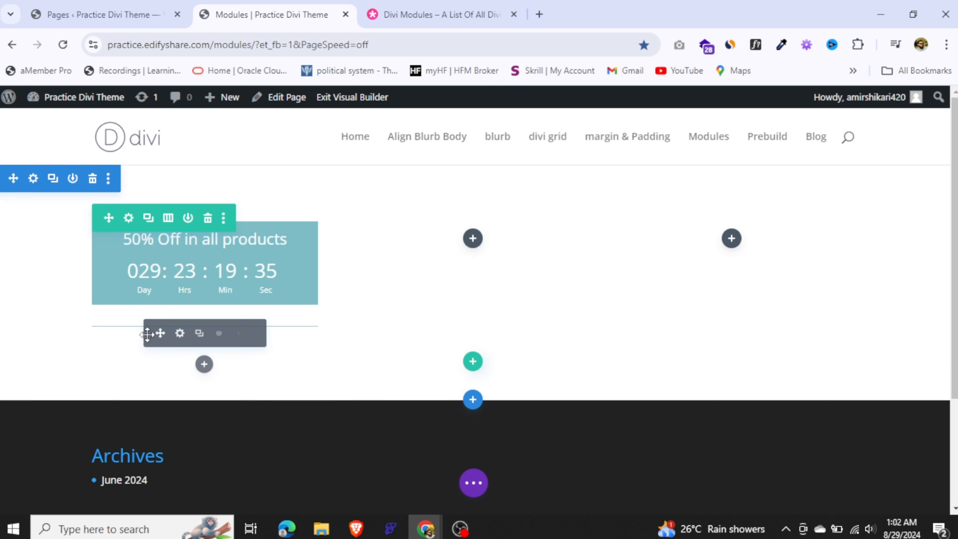
# Set the divider's weight to 6px in its sizing options
pyautogui.click(180, 331)
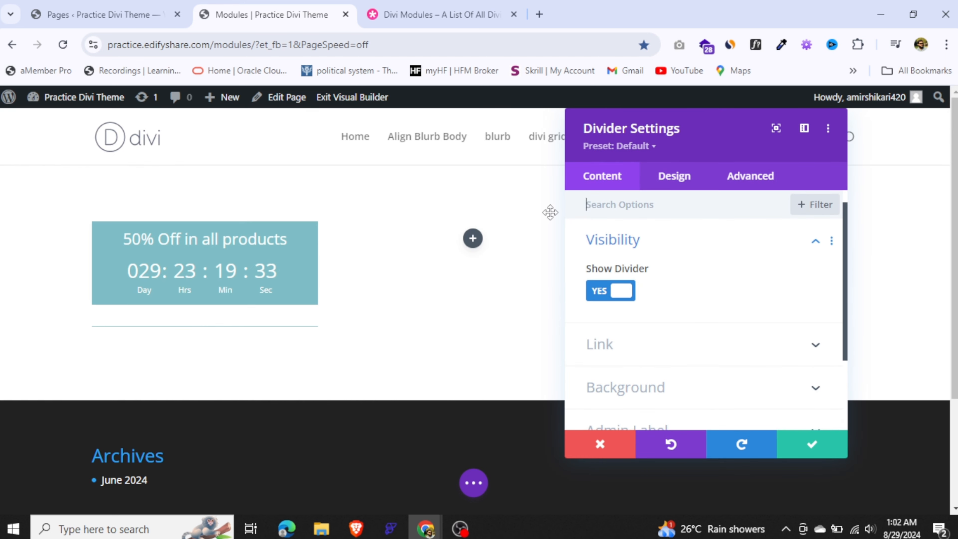
pyautogui.click(679, 185)
pyautogui.click(627, 240)
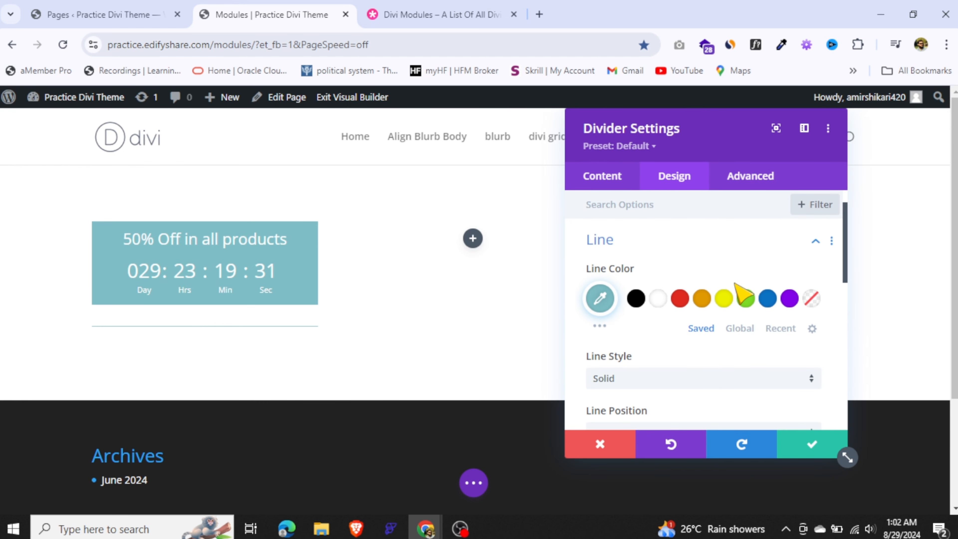
pyautogui.scroll(-5, 664, 272)
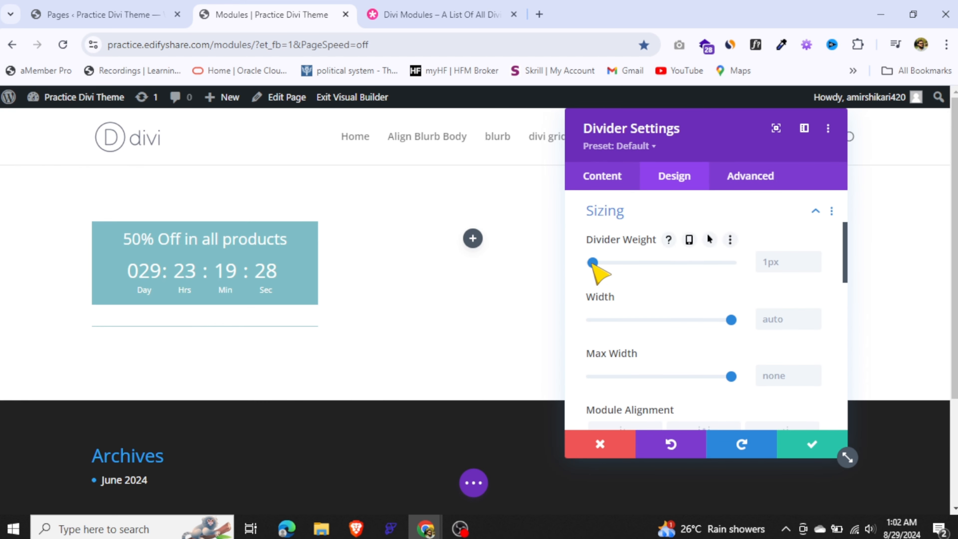
pyautogui.moveTo(593, 263); pyautogui.dragTo(600, 263)
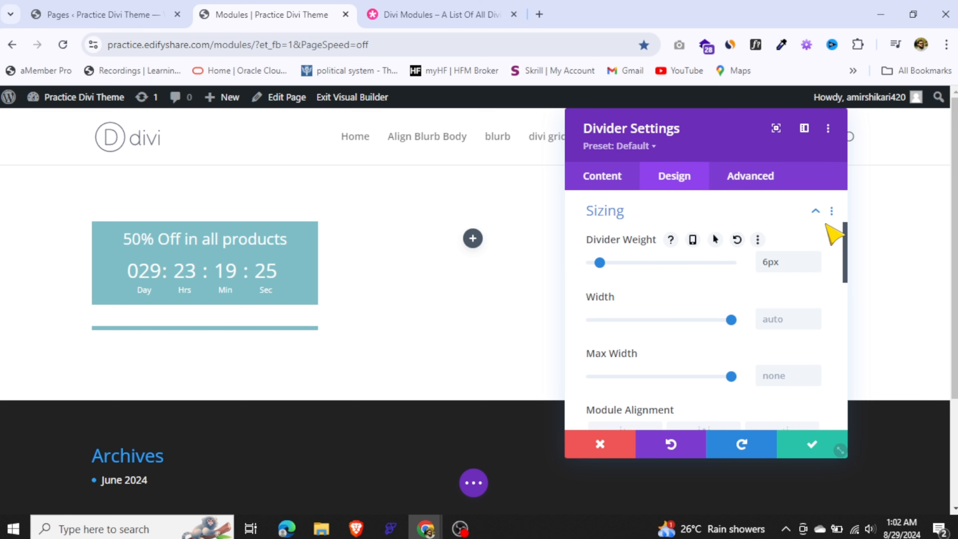
# Change the divider's line color to red and save its settings
pyautogui.click(816, 212)
pyautogui.scroll(5, 681, 307)
pyautogui.click(680, 299)
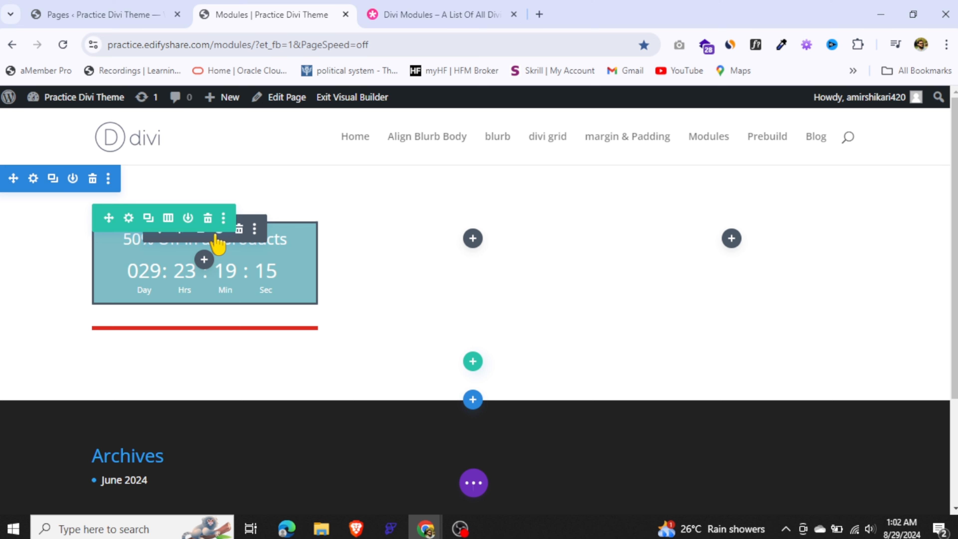
# Duplicate the countdown timer and place the copy below the red divider
pyautogui.click(199, 232)
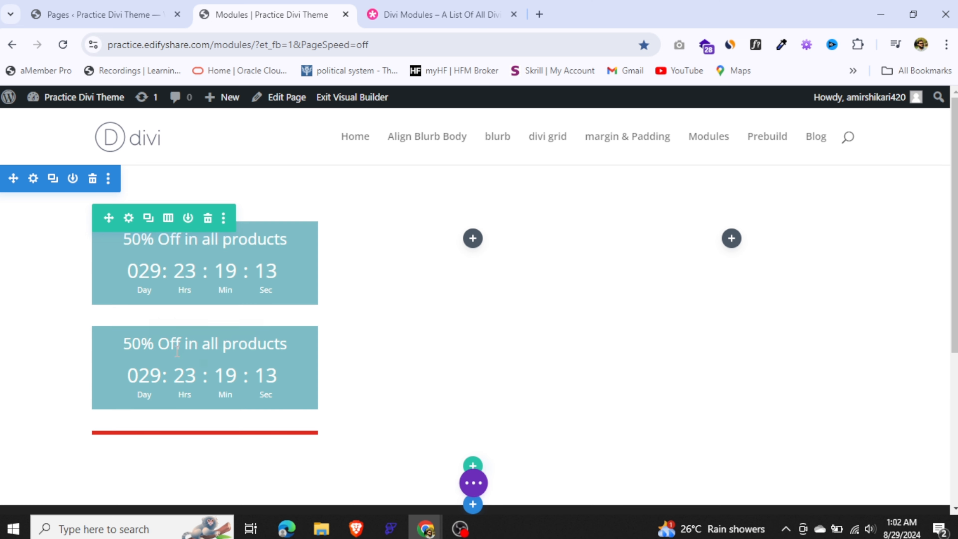
pyautogui.moveTo(158, 341); pyautogui.dragTo(162, 419)
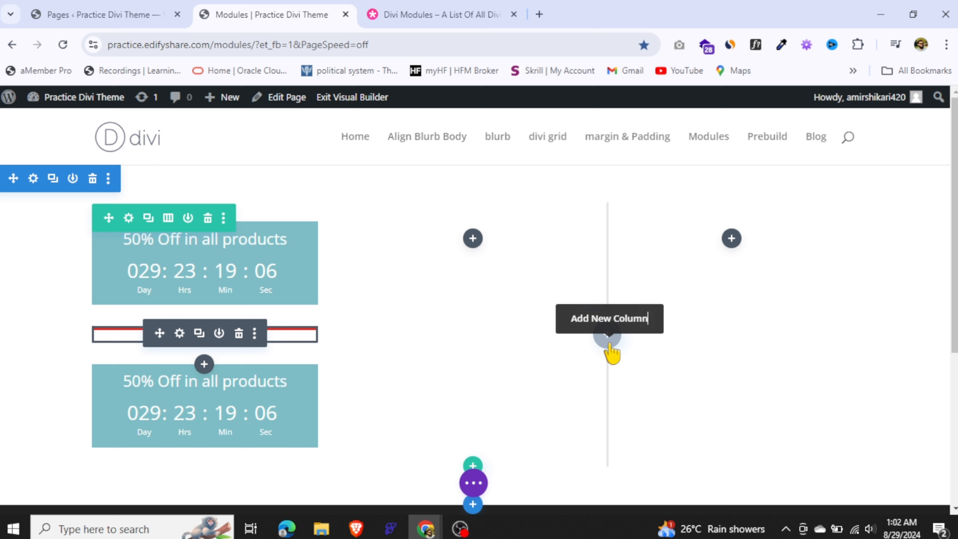
# Set the width of the red divider between the two countdown timers to 38%
pyautogui.click(179, 333)
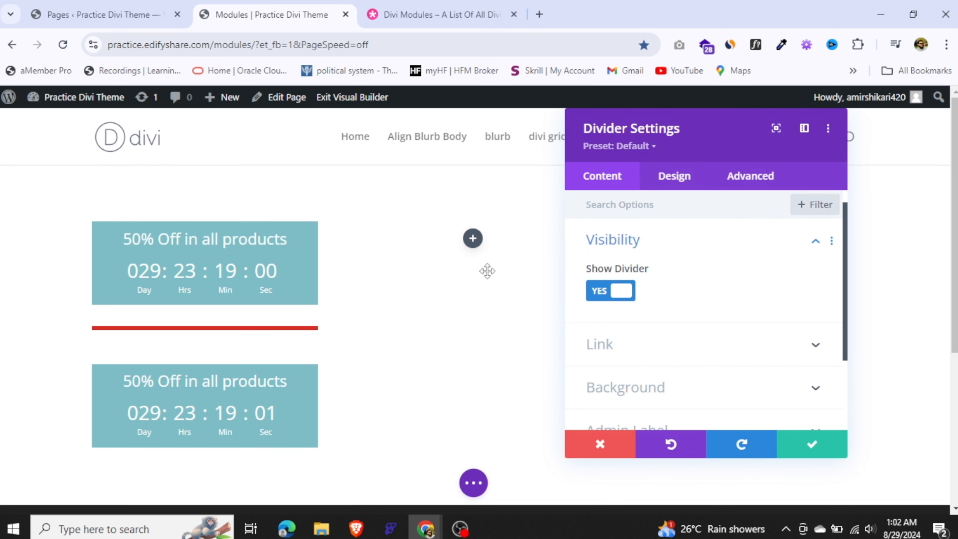
pyautogui.click(677, 179)
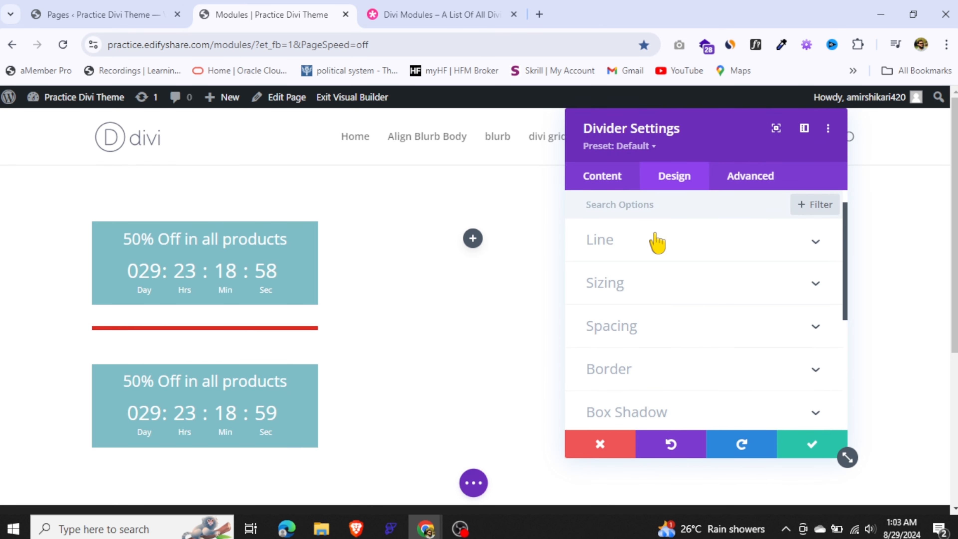
pyautogui.click(653, 256)
pyautogui.click(732, 257)
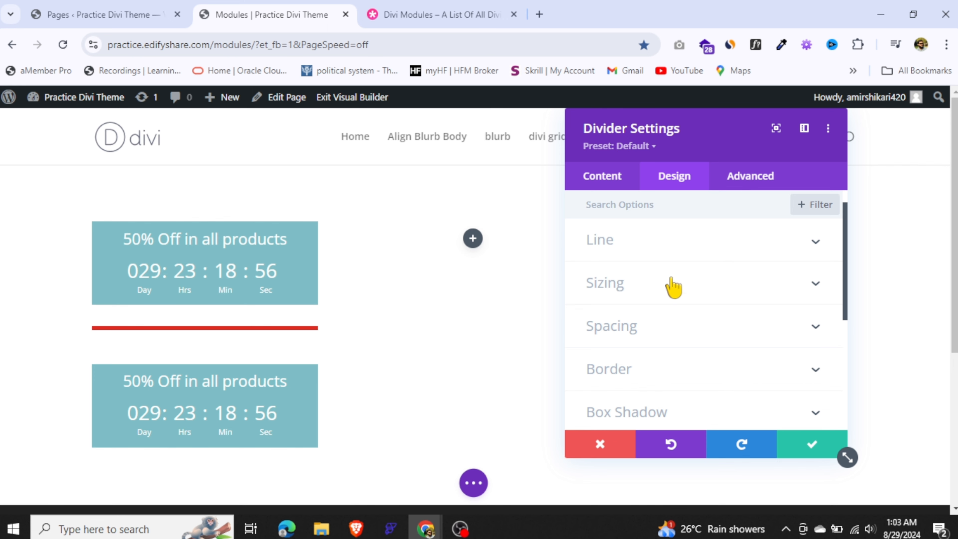
pyautogui.click(669, 285)
pyautogui.moveTo(731, 320); pyautogui.dragTo(645, 325)
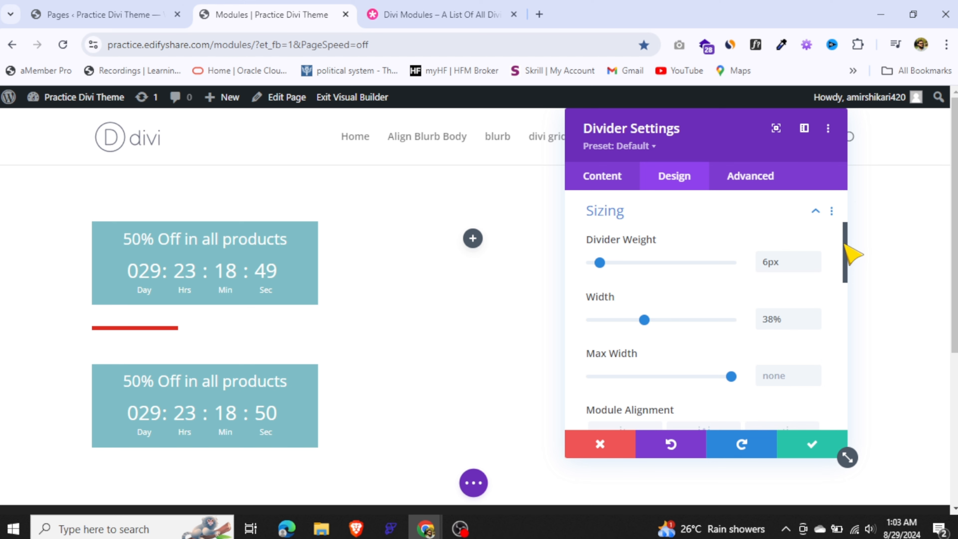
# Center-align the red divider between the two countdown timers
pyautogui.moveTo(845, 246); pyautogui.dragTo(844, 267)
pyautogui.click(703, 345)
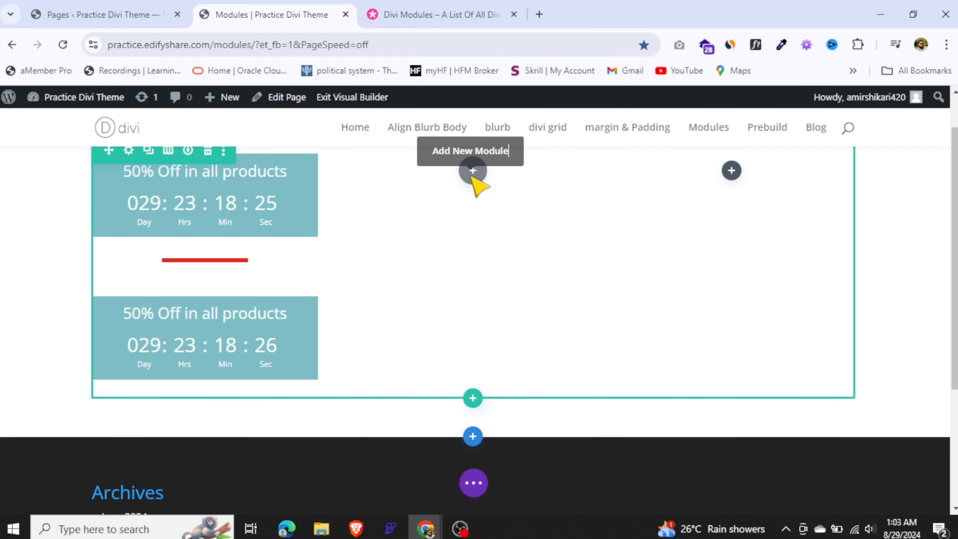
# Insert a Heading module into the empty middle column with the title "Your Title Goes Here"
pyautogui.click(473, 170)
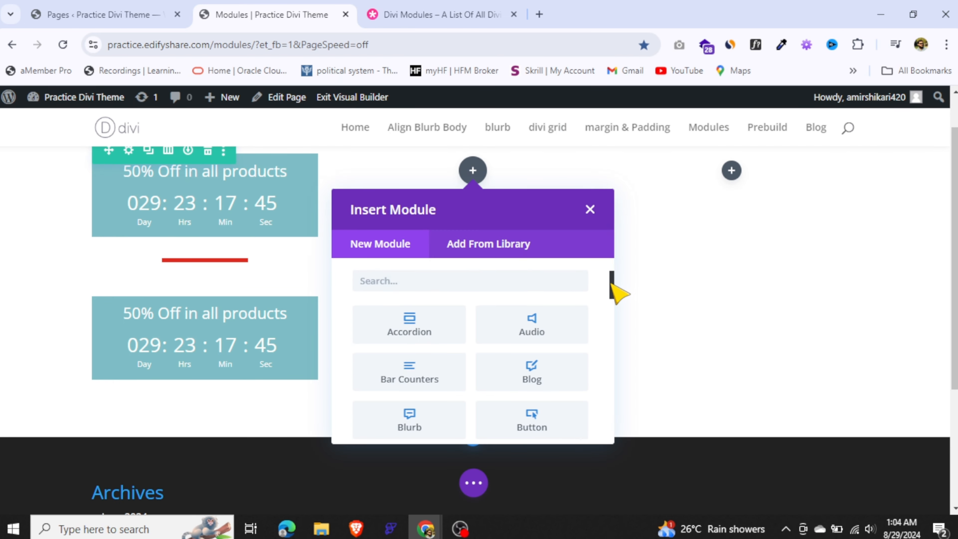
pyautogui.scroll(-8, 529, 321)
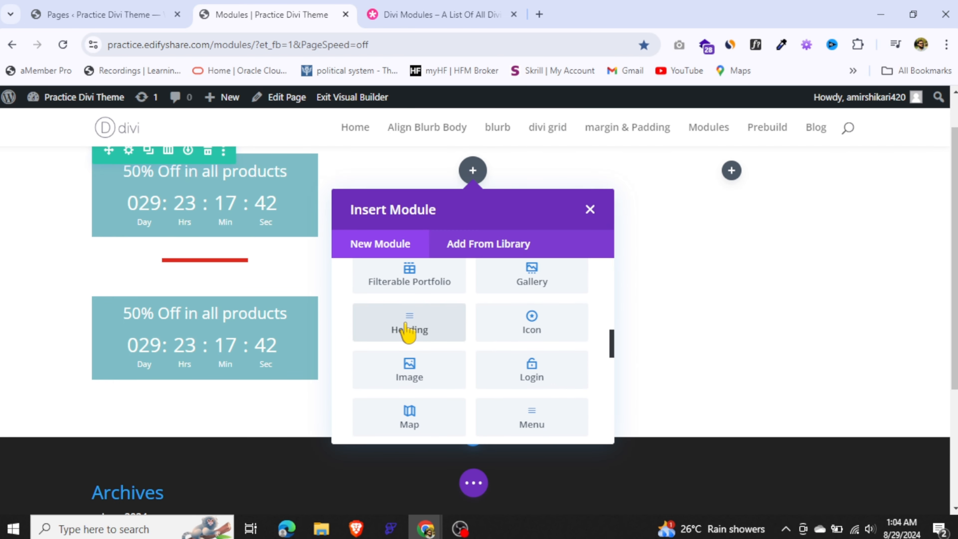
pyautogui.click(406, 329)
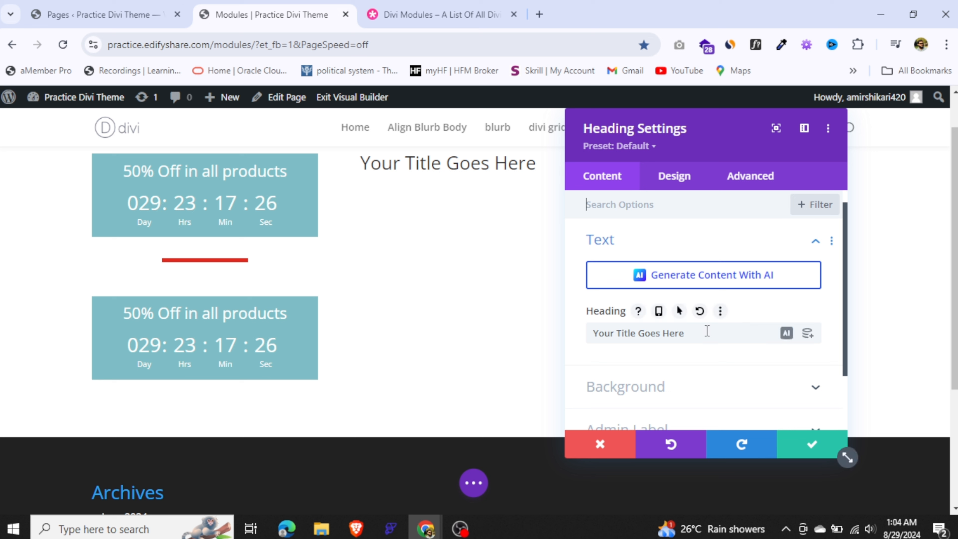
pyautogui.moveTo(707, 331); pyautogui.dragTo(572, 337)
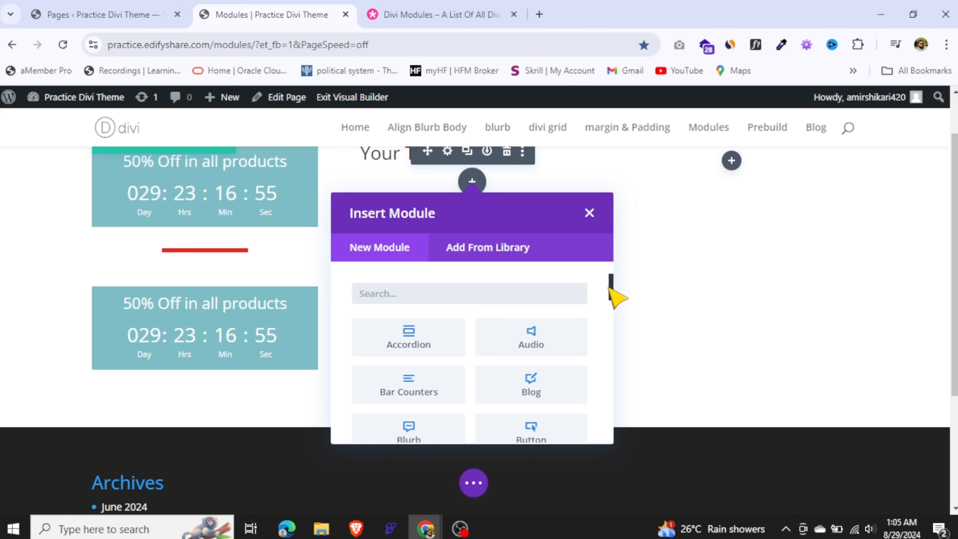
# Insert an Icon module below the heading and expand its icon picker to the full selection window
pyautogui.moveTo(609, 288); pyautogui.dragTo(610, 332)
pyautogui.click(540, 372)
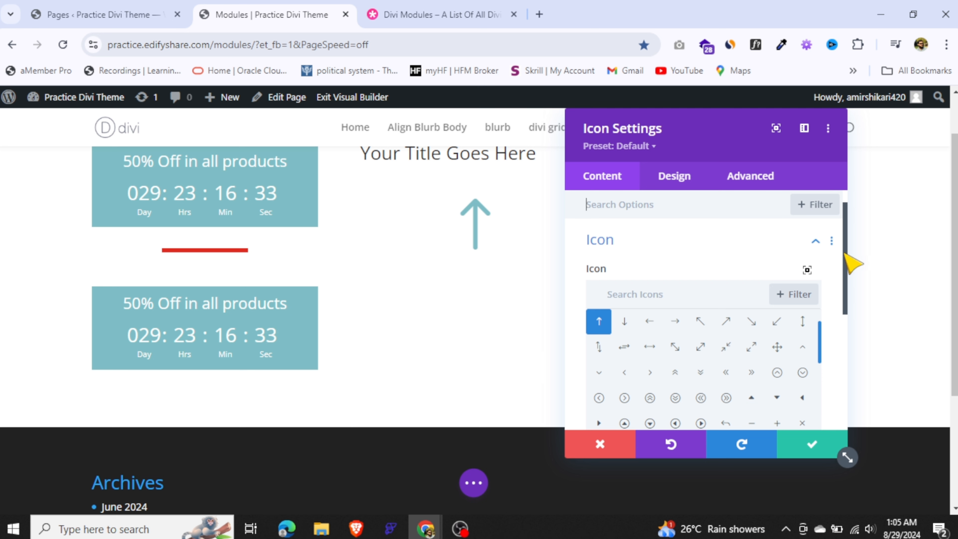
pyautogui.moveTo(852, 265); pyautogui.dragTo(820, 340)
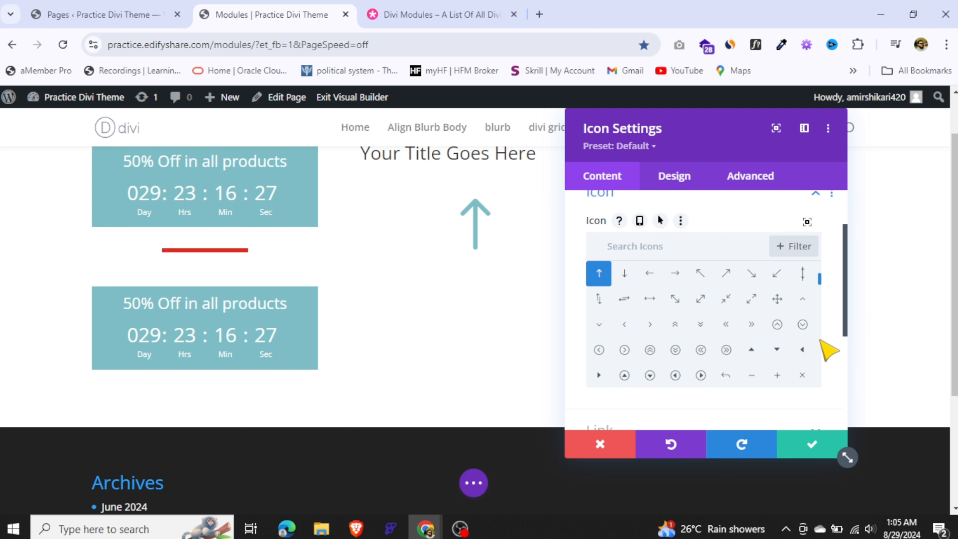
pyautogui.click(807, 223)
# Browse the full icon collection and search it for "build"
pyautogui.moveTo(913, 229); pyautogui.dragTo(924, 492)
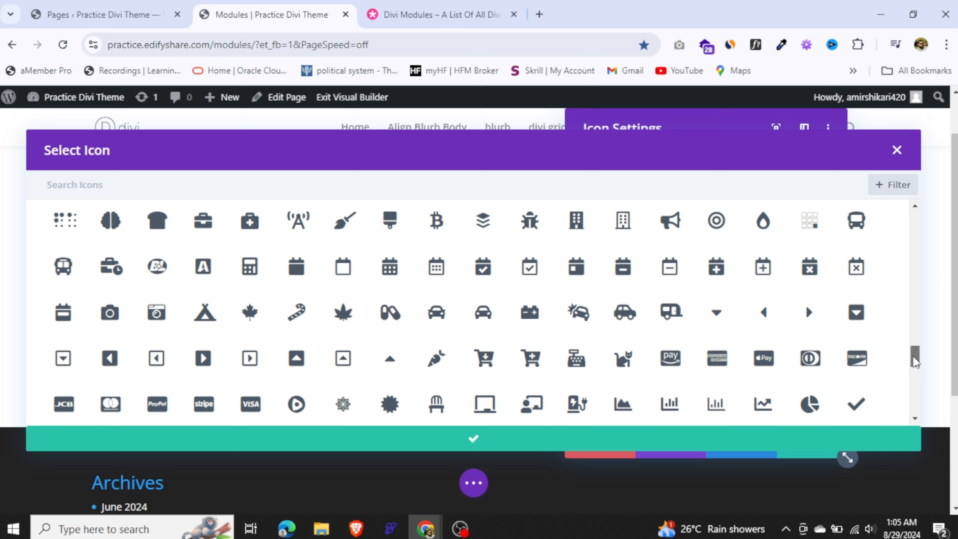
pyautogui.moveTo(913, 355); pyautogui.dragTo(928, 479)
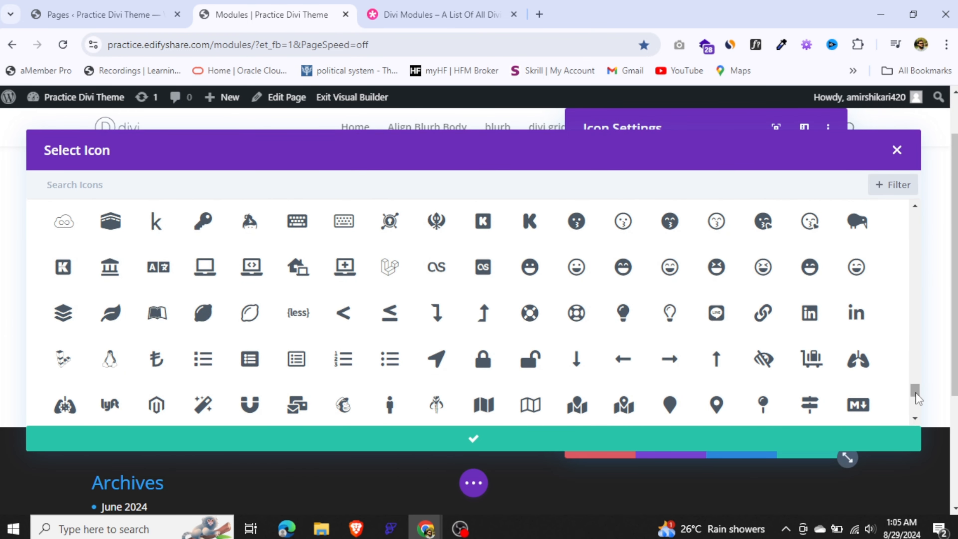
pyautogui.moveTo(916, 398); pyautogui.dragTo(918, 432)
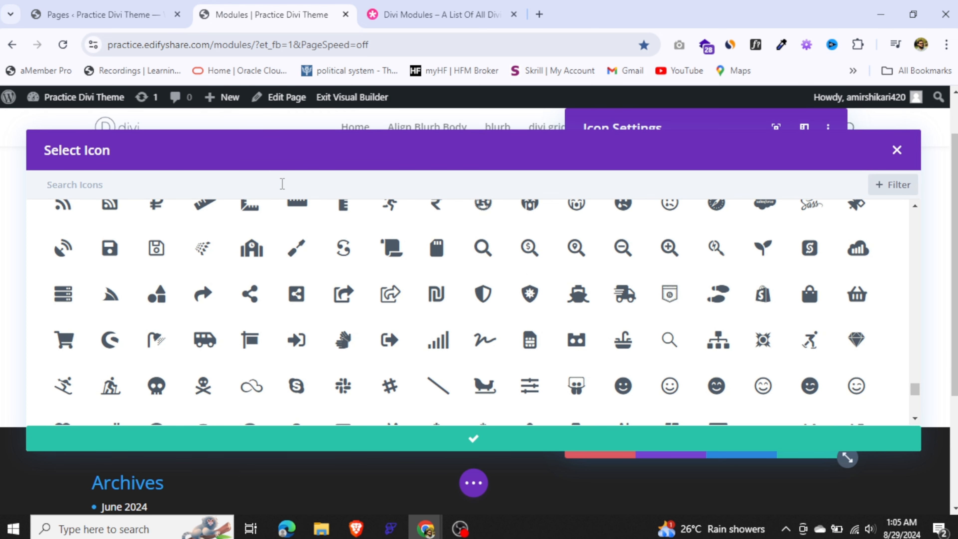
pyautogui.write('build')
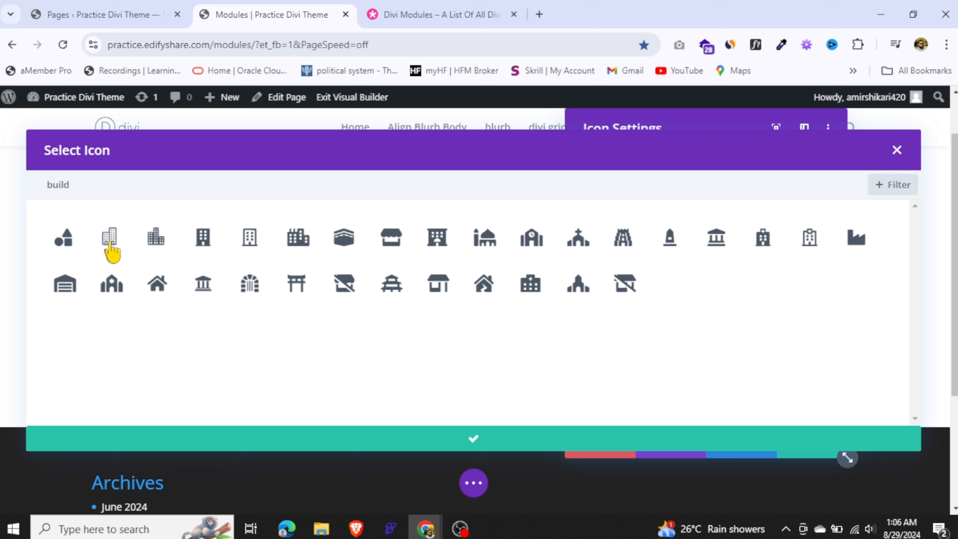
# Search the icons for "mic" and apply the solid microphone icon to the module
pyautogui.moveTo(139, 184); pyautogui.dragTo(32, 186)
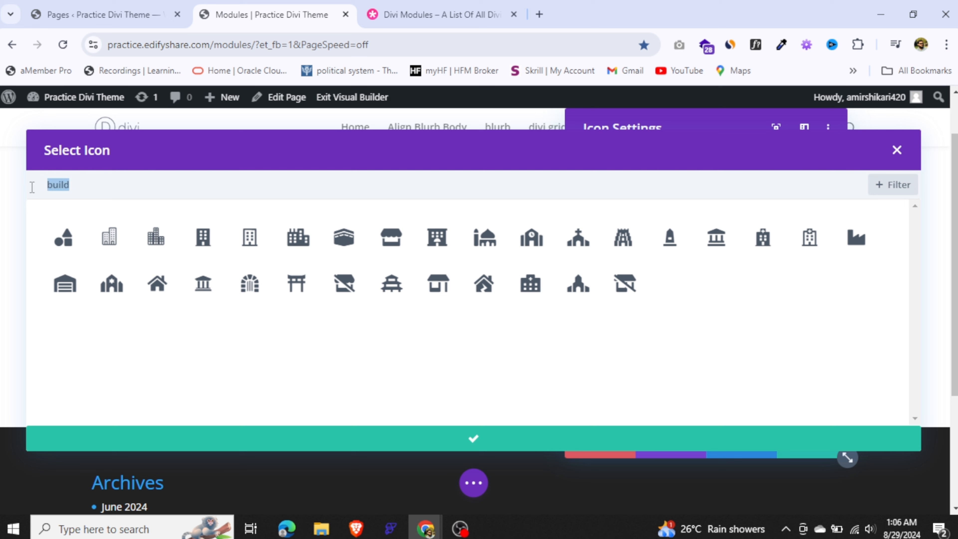
pyautogui.write('mic')
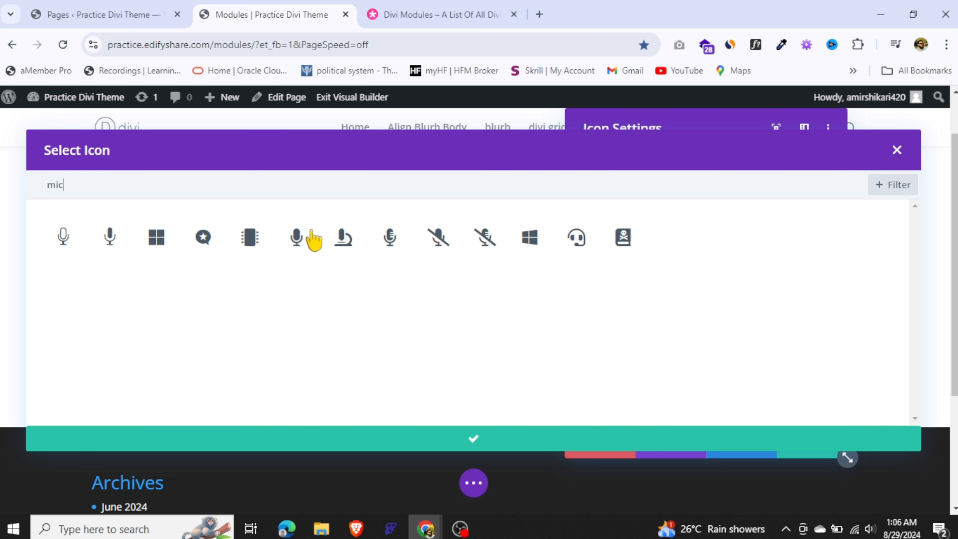
pyautogui.click(296, 238)
pyautogui.click(570, 443)
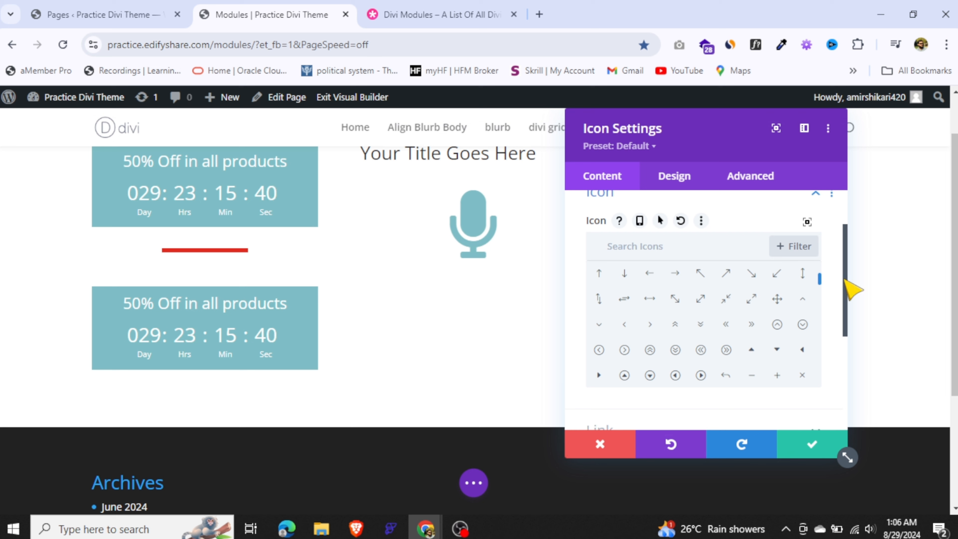
# Review the microphone icon's color and size design options, and save the icon module
pyautogui.click(674, 177)
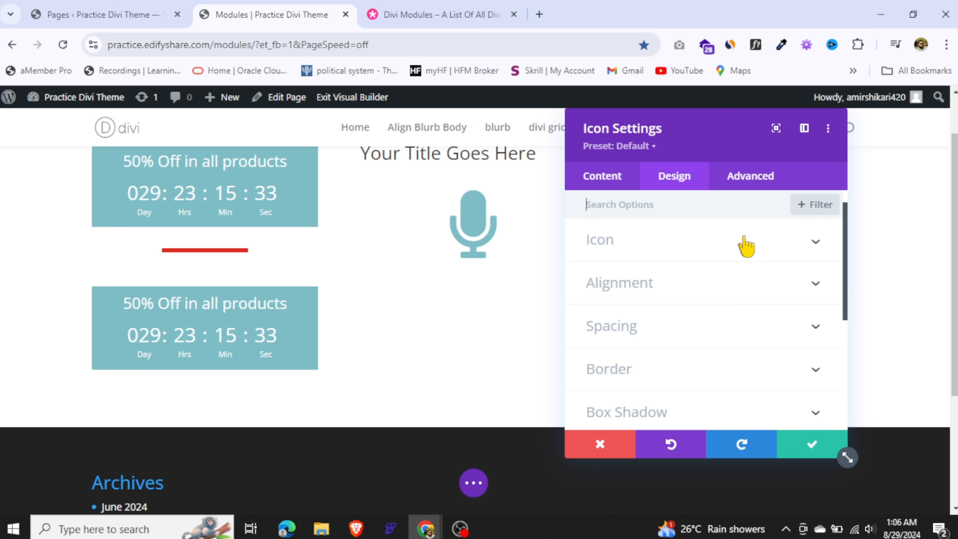
pyautogui.click(746, 246)
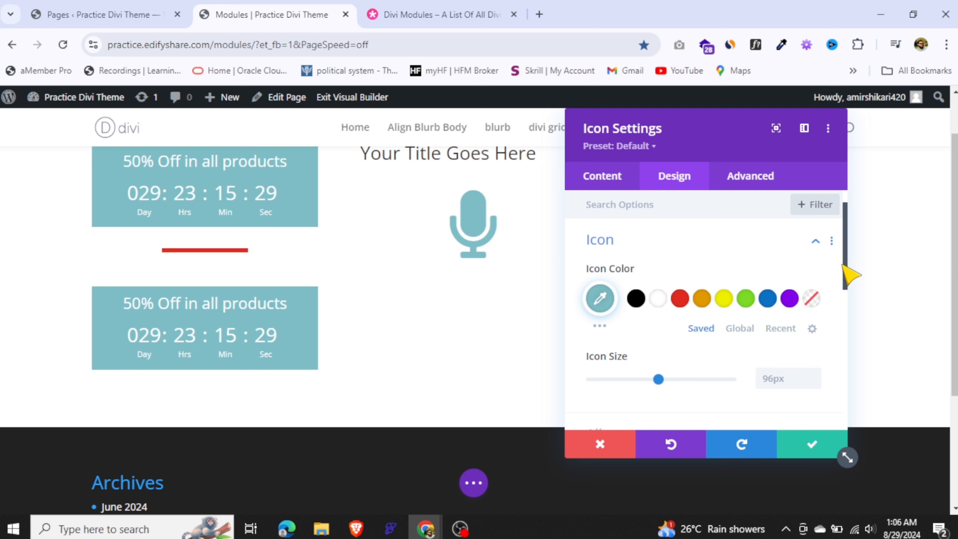
pyautogui.moveTo(842, 265); pyautogui.dragTo(856, 241)
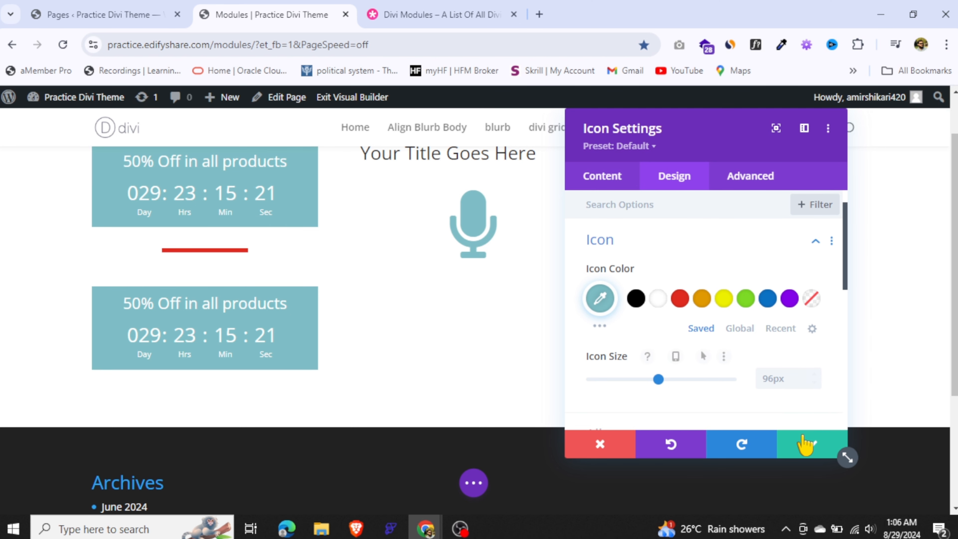
pyautogui.click(804, 446)
# Insert an Image module into the empty third column and move its settings window clear of the image
pyautogui.click(731, 161)
pyautogui.scroll(-5, 678, 342)
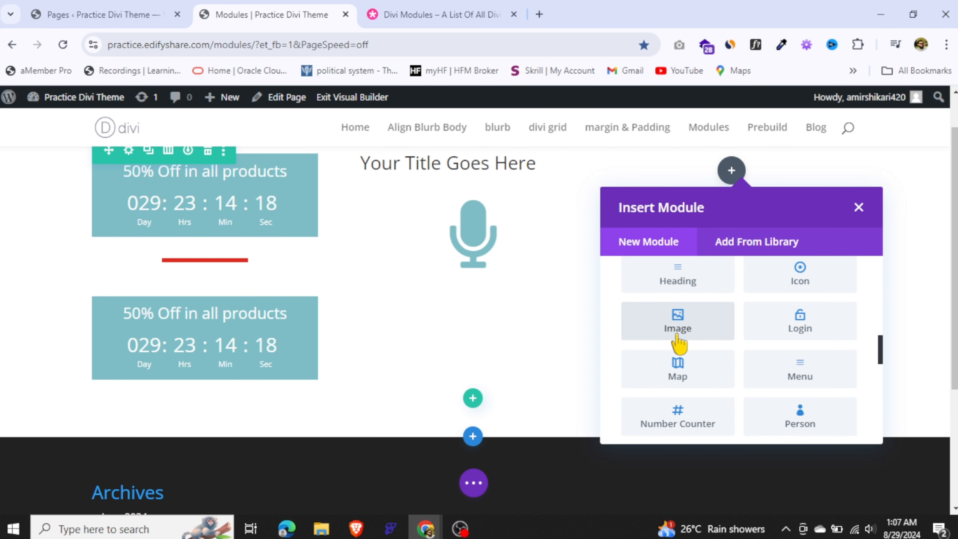
pyautogui.click(677, 340)
pyautogui.moveTo(607, 156); pyautogui.dragTo(427, 160)
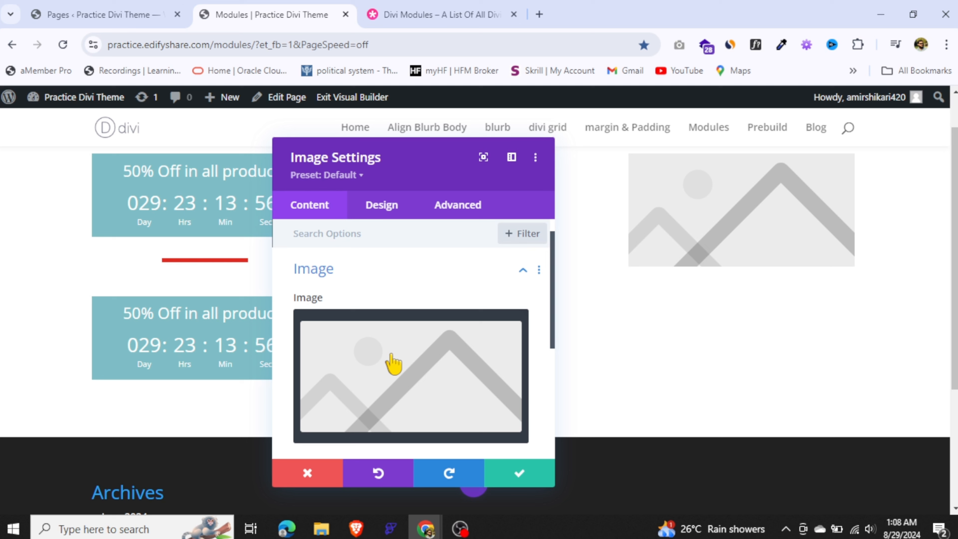
# Set the module's image to personal-trainer-5c.jpg from the media library
pyautogui.moveTo(396, 382)
pyautogui.click(399, 362)
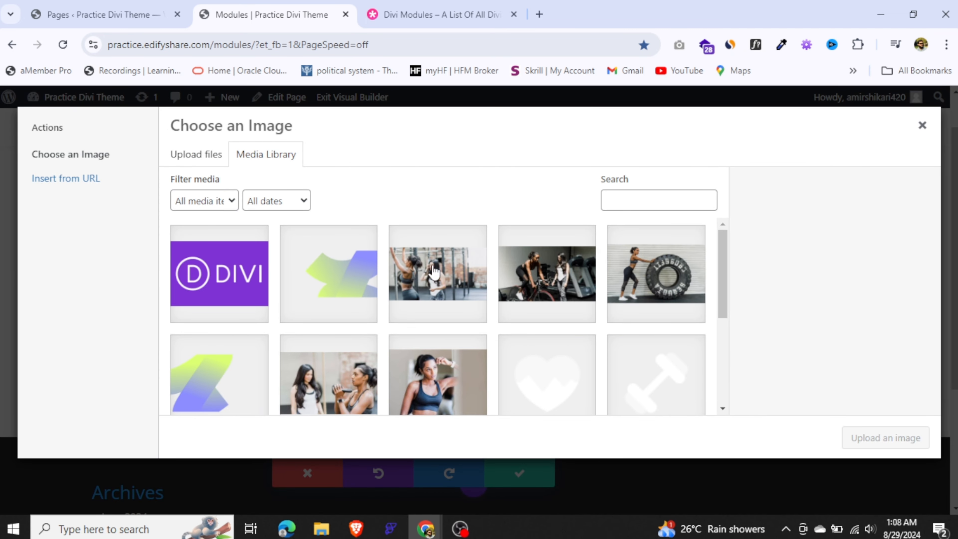
pyautogui.click(428, 275)
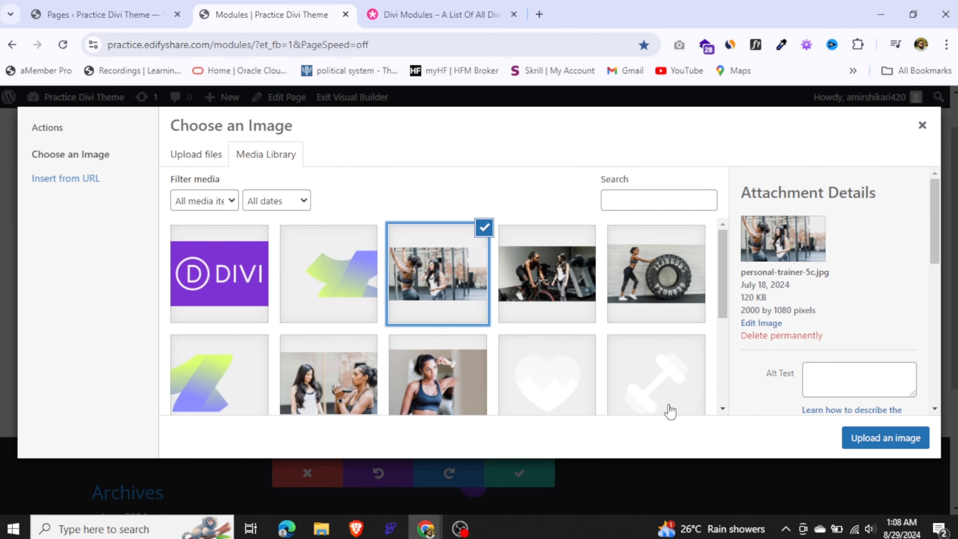
pyautogui.click(864, 442)
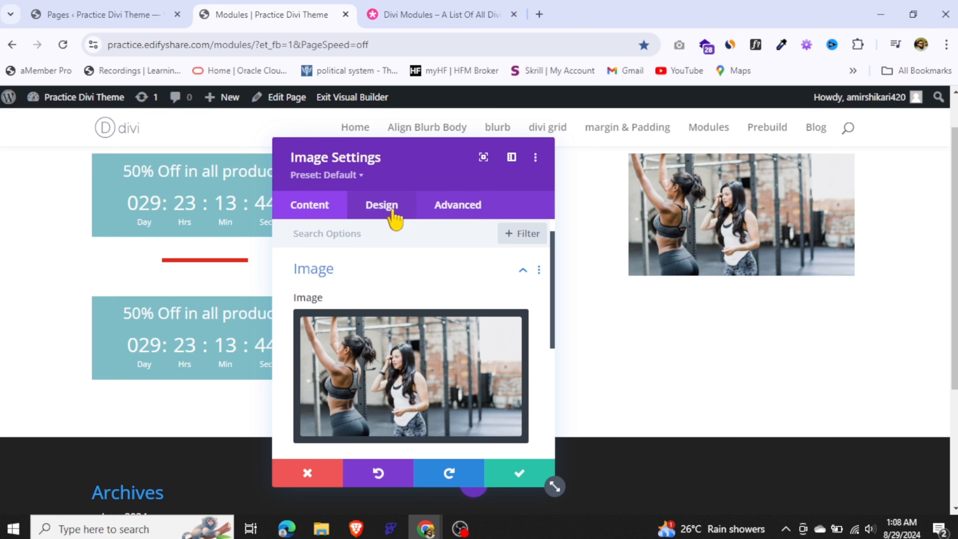
# Round all corners of the image by 20px in its border design options
pyautogui.click(509, 273)
pyautogui.click(381, 207)
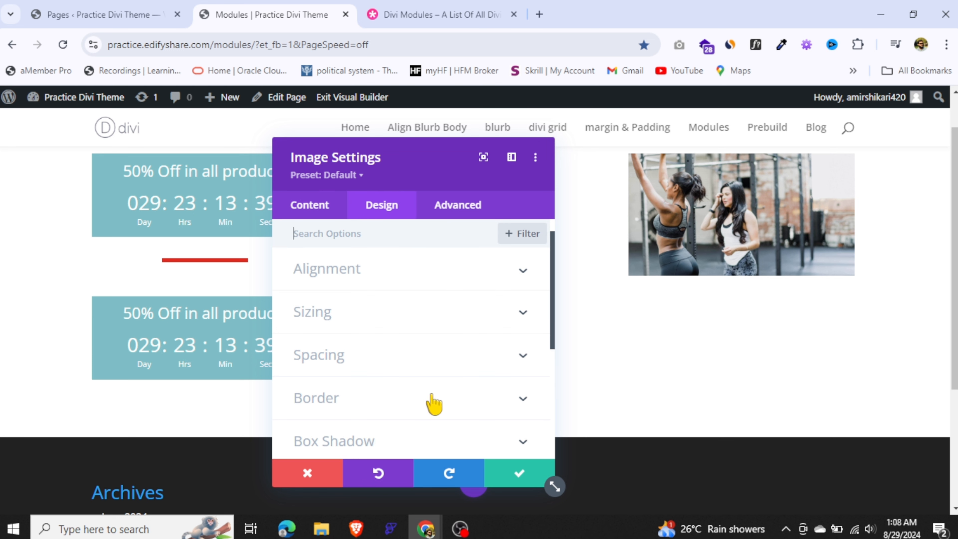
pyautogui.click(439, 402)
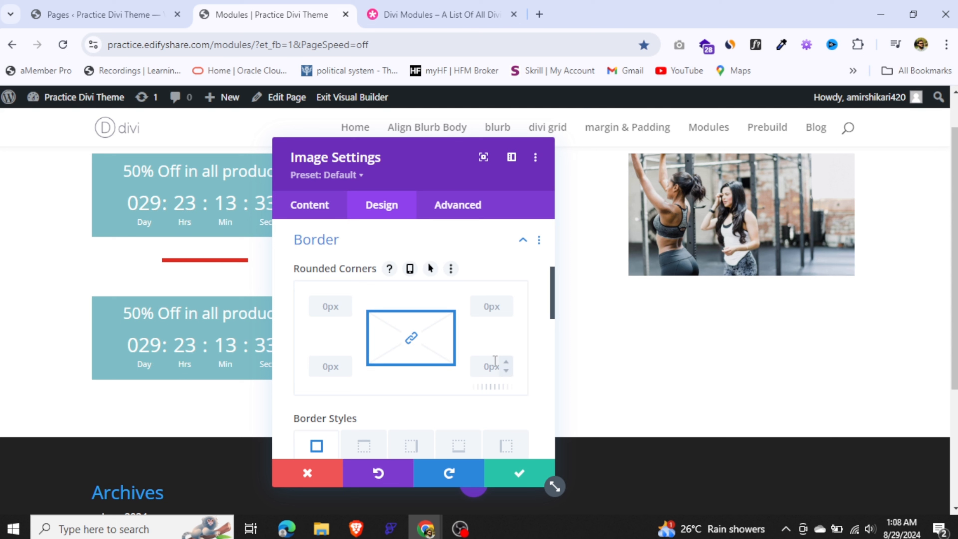
pyautogui.click(333, 308)
pyautogui.write('20px')
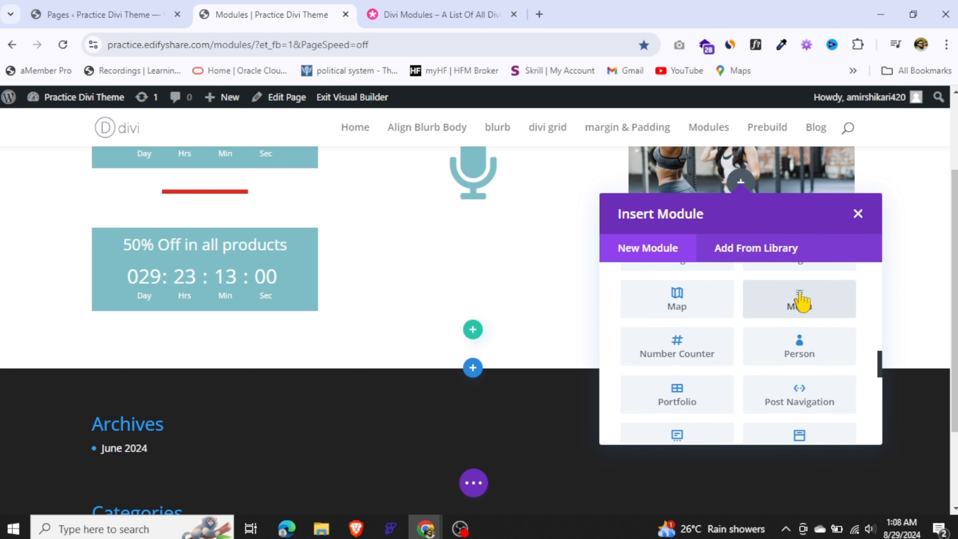
# Insert a Menu module below the image, check its menu choices, and save it without selecting a specific menu
pyautogui.click(798, 301)
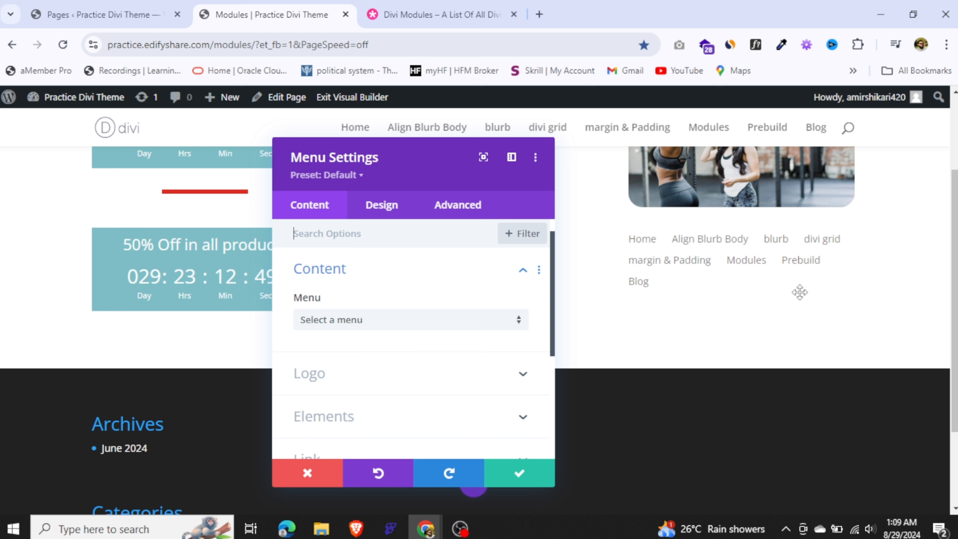
pyautogui.click(365, 321)
pyautogui.click(393, 337)
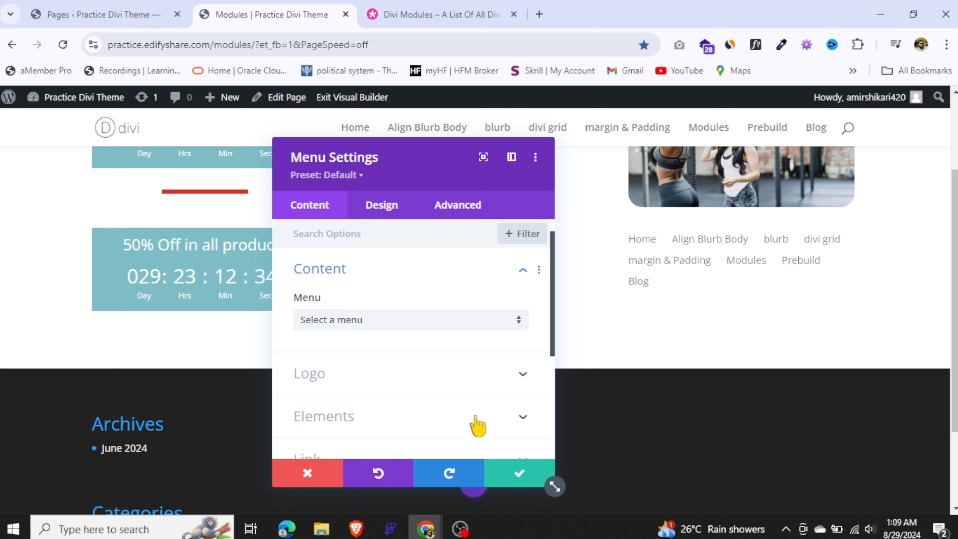
pyautogui.click(524, 474)
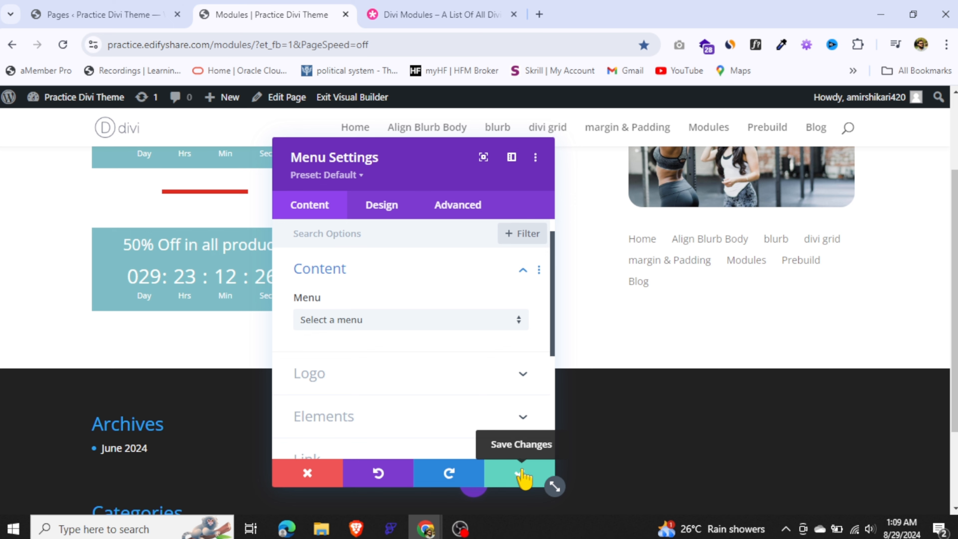
# Save the page, exit the Visual Builder, and view the published Modules page
pyautogui.click(352, 97)
pyautogui.click(524, 390)
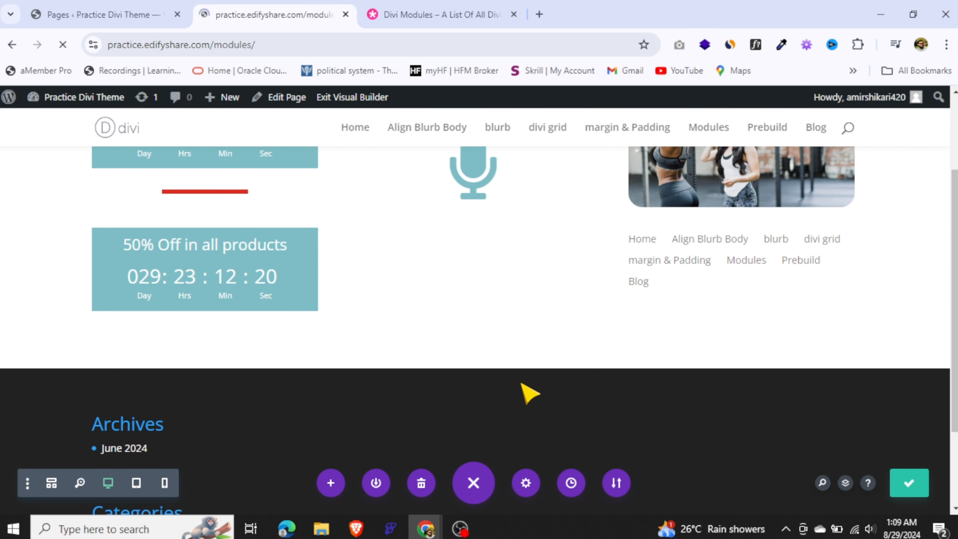
pyautogui.scroll(-1, 944, 334)
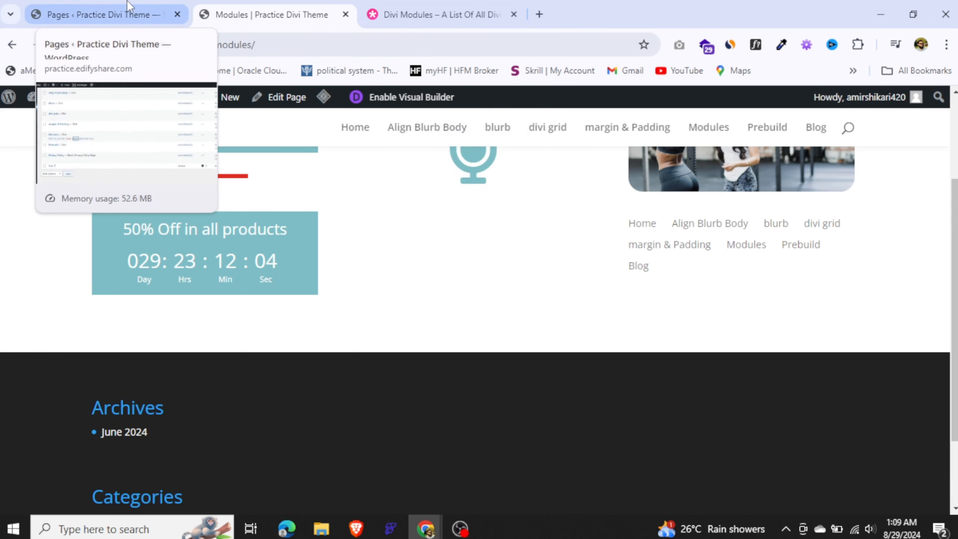
# Switch to the WordPress admin and open the Menus management page under Appearance
pyautogui.click(105, 14)
pyautogui.moveTo(57, 322)
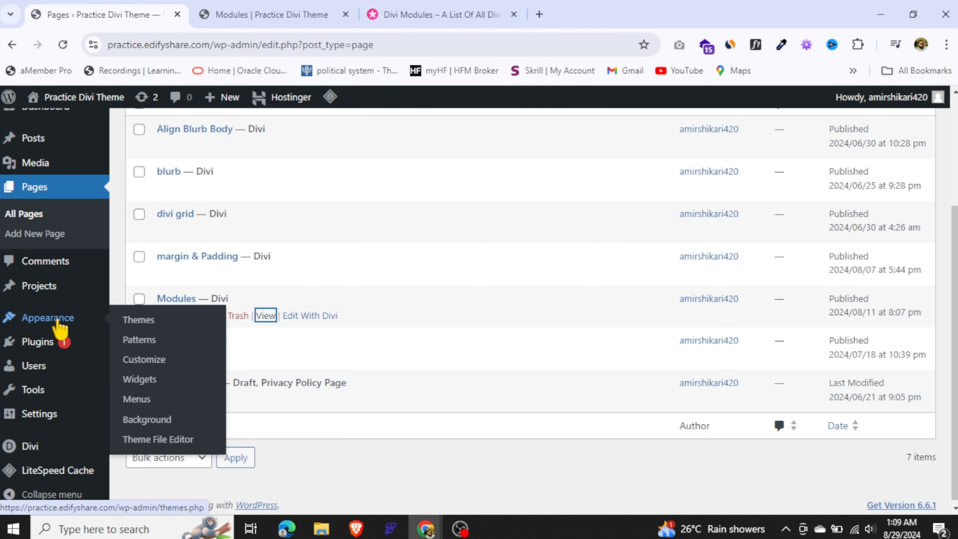
pyautogui.click(140, 400)
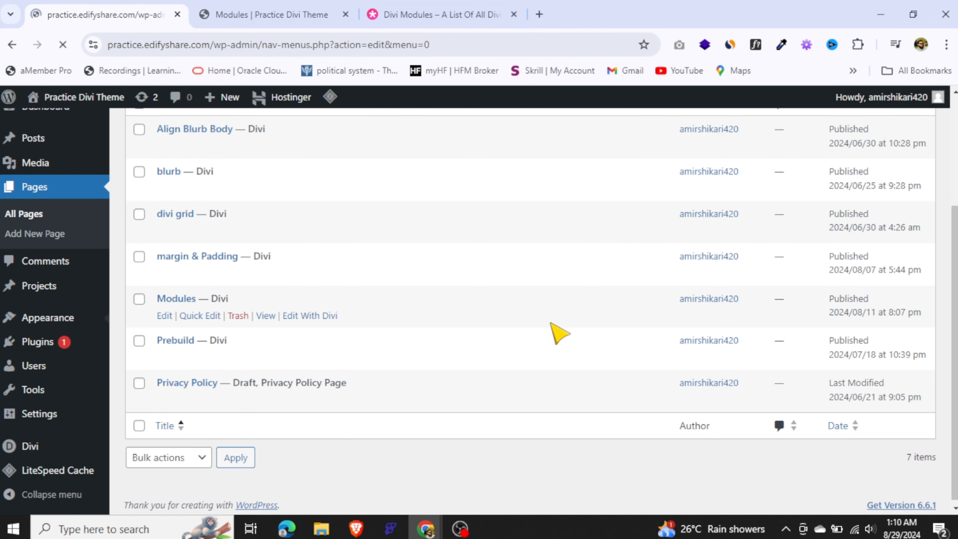
# Name the new menu main_menu and assign it to the Primary Menu display location
pyautogui.scroll(-3, 935, 321)
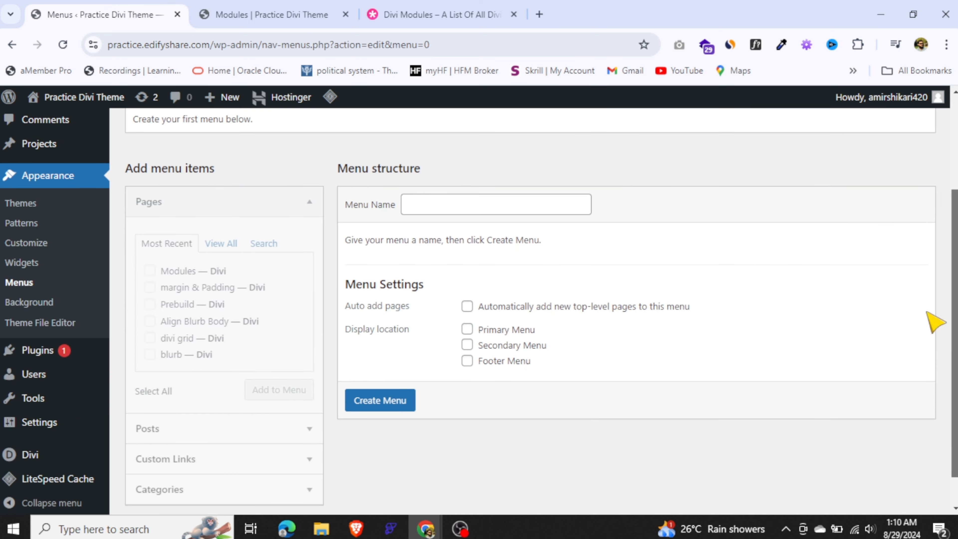
pyautogui.click(483, 207)
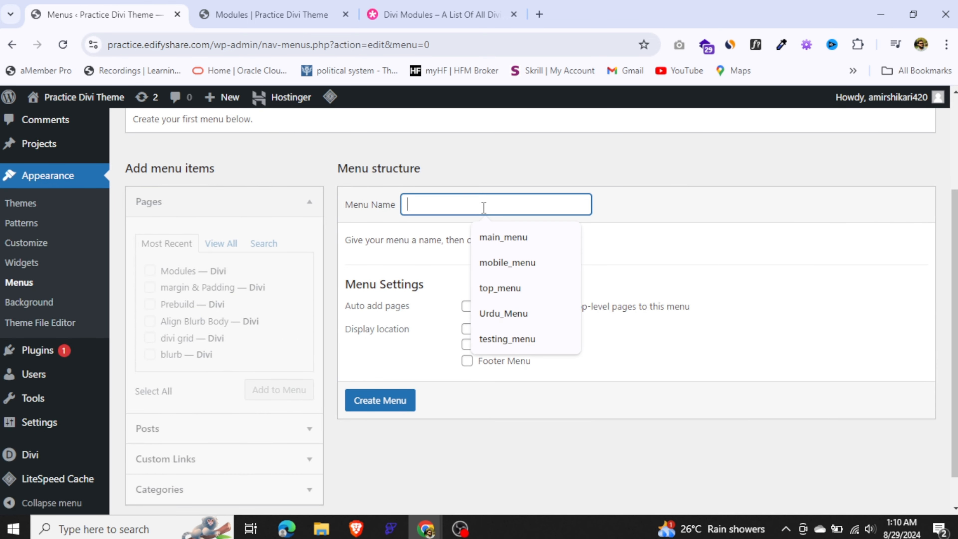
pyautogui.click(503, 234)
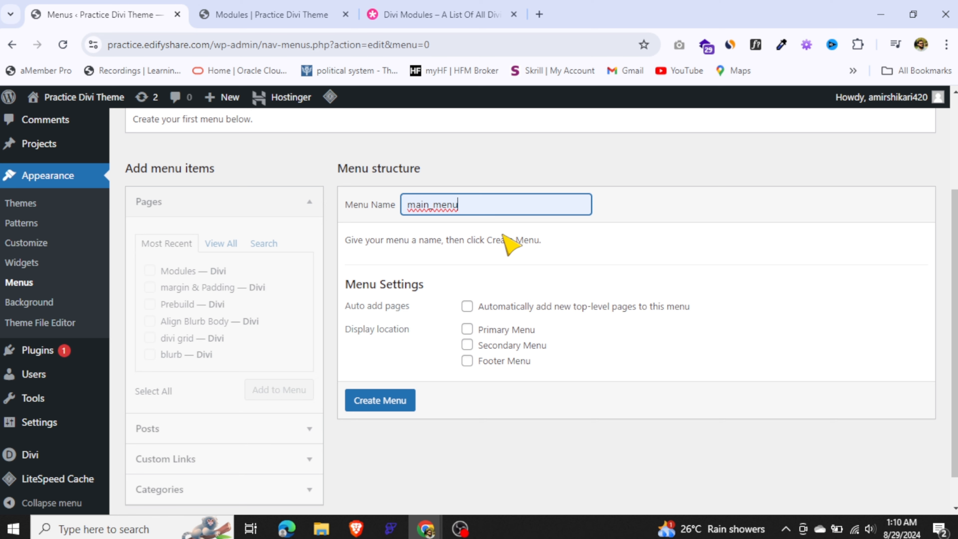
pyautogui.click(467, 329)
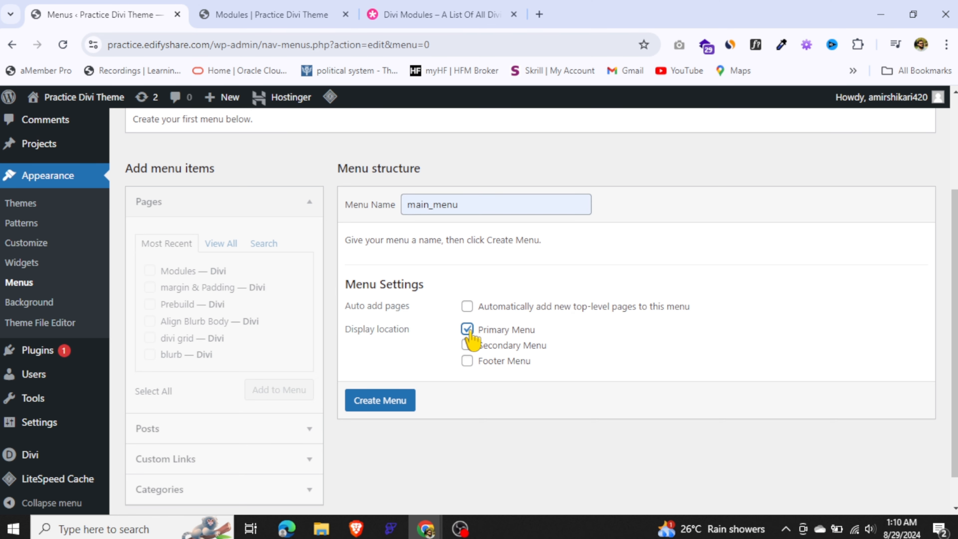
# Create main_menu, add the Modules, margin & Padding, Prebuild and divi grid pages to it, and save the menu
pyautogui.click(369, 399)
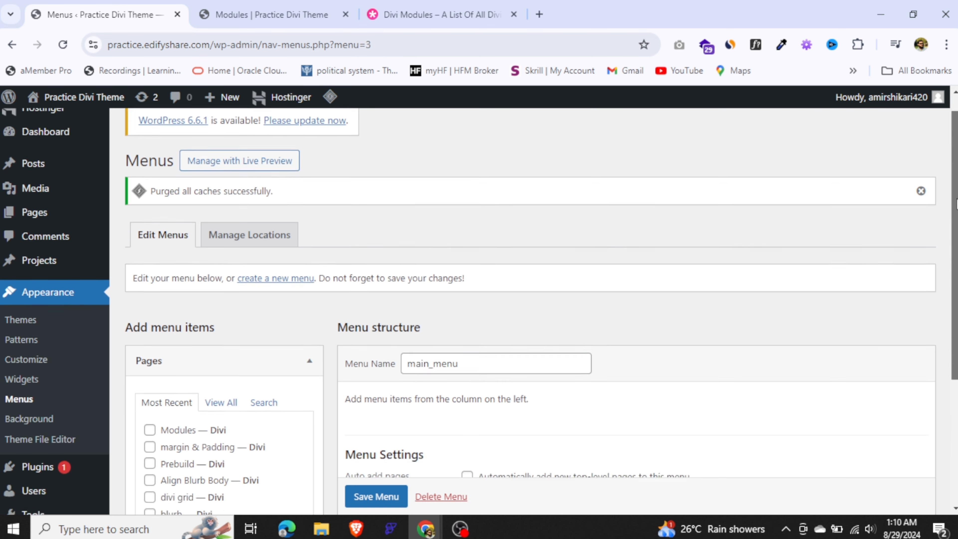
pyautogui.scroll(-5, 528, 302)
pyautogui.click(149, 233)
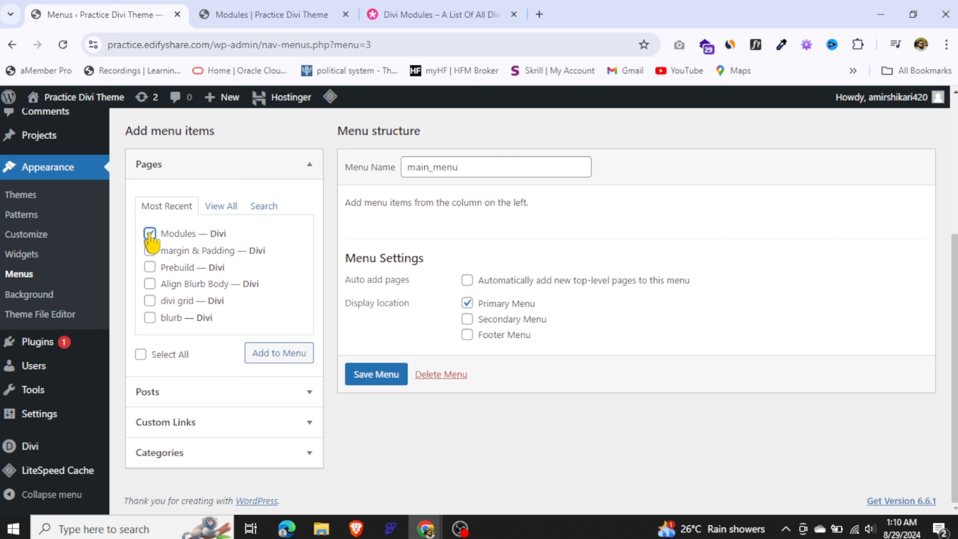
pyautogui.click(150, 250)
pyautogui.click(149, 284)
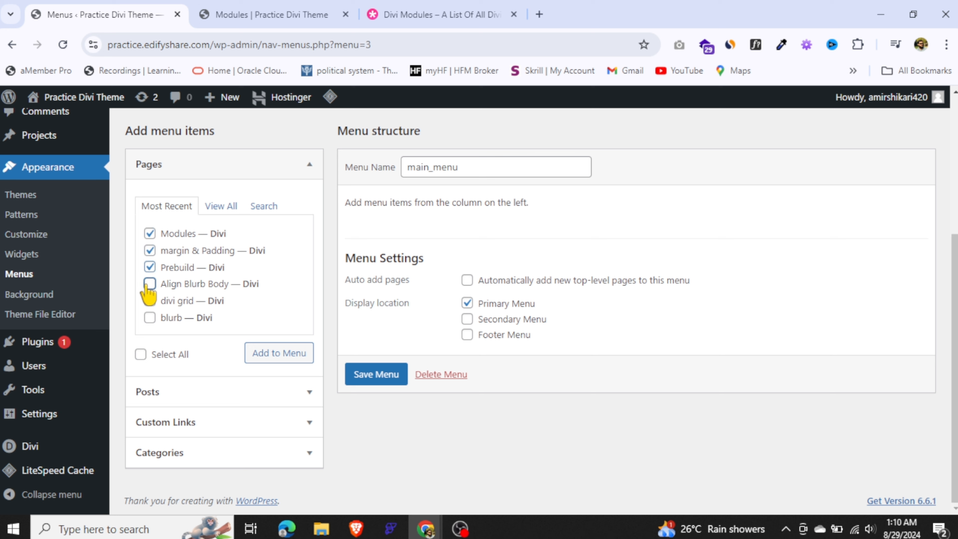
pyautogui.click(149, 284)
pyautogui.click(151, 300)
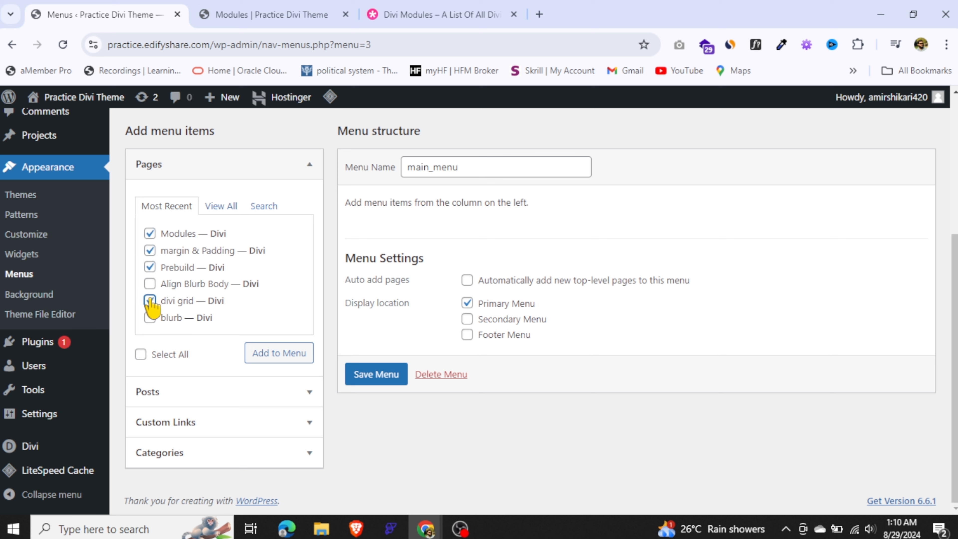
pyautogui.click(304, 355)
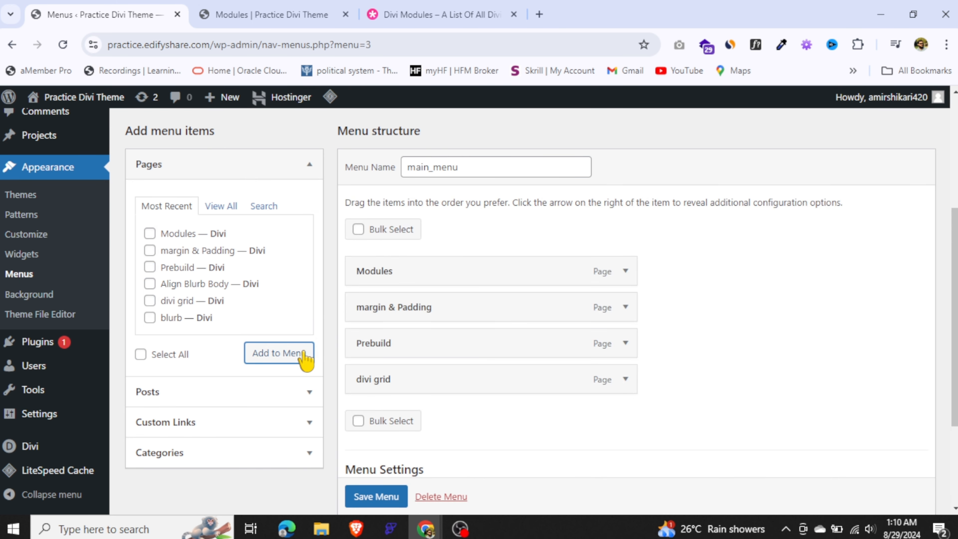
pyautogui.click(377, 497)
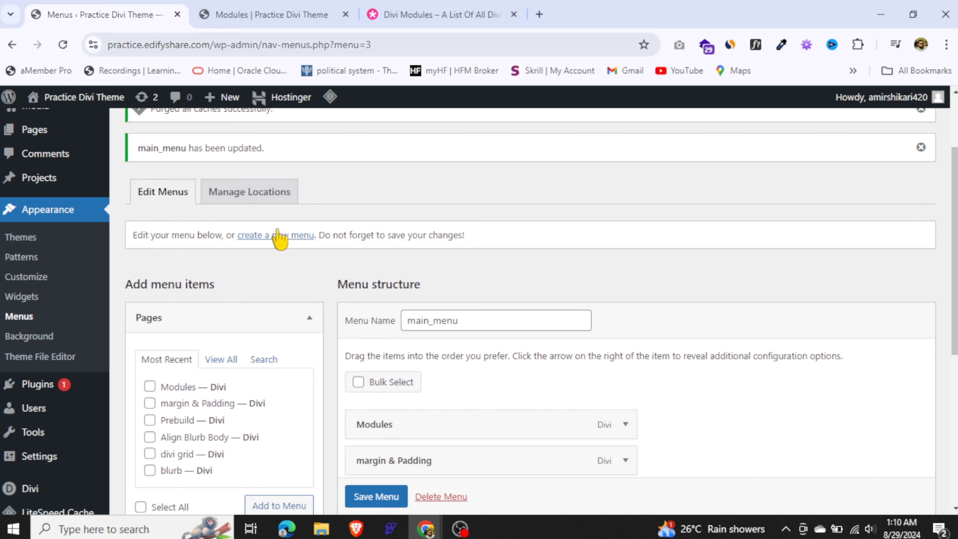
# Create a new menu named mobile_menu assigned to the Primary Menu and Secondary Menu display locations
pyautogui.click(279, 236)
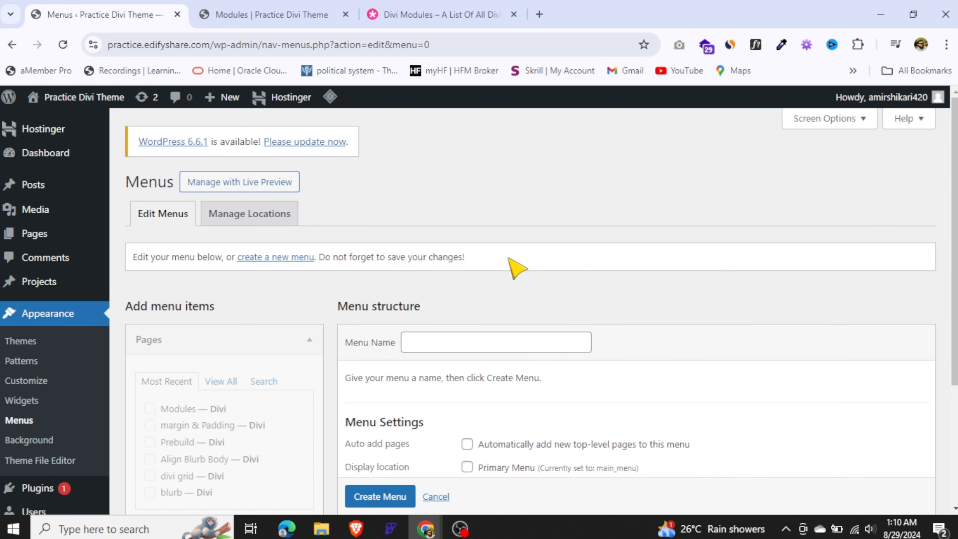
pyautogui.click(519, 342)
pyautogui.click(522, 401)
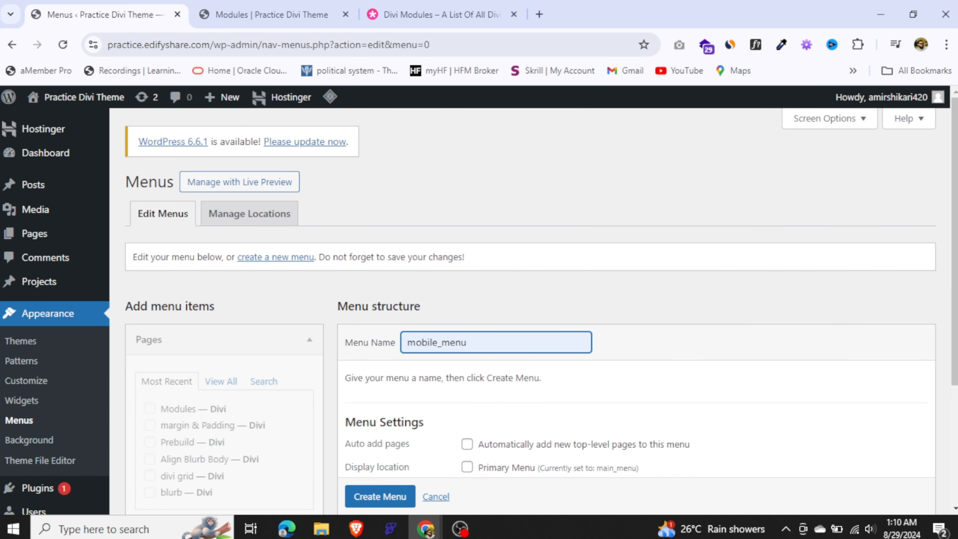
pyautogui.scroll(-3, 721, 350)
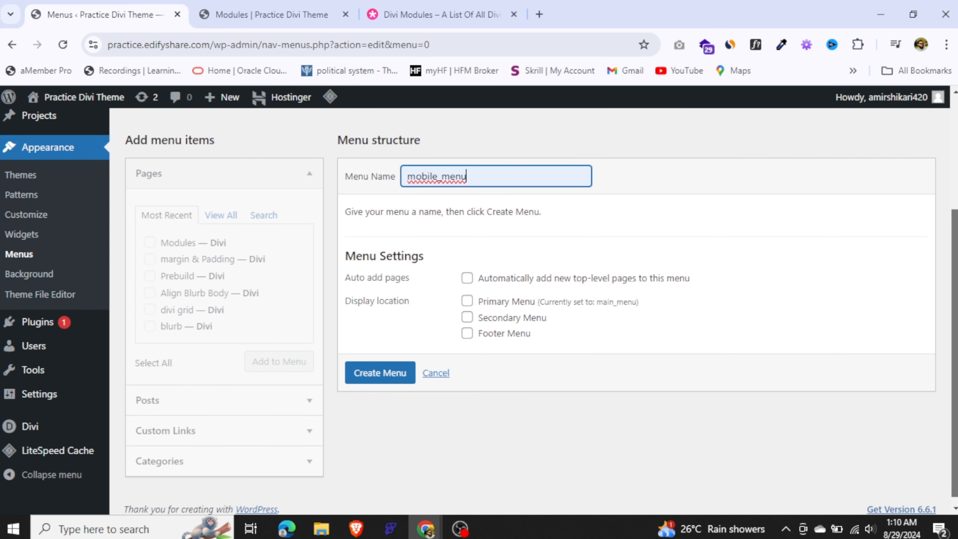
pyautogui.click(468, 319)
pyautogui.hotkey('shift', 'Tab')
pyautogui.press('space')
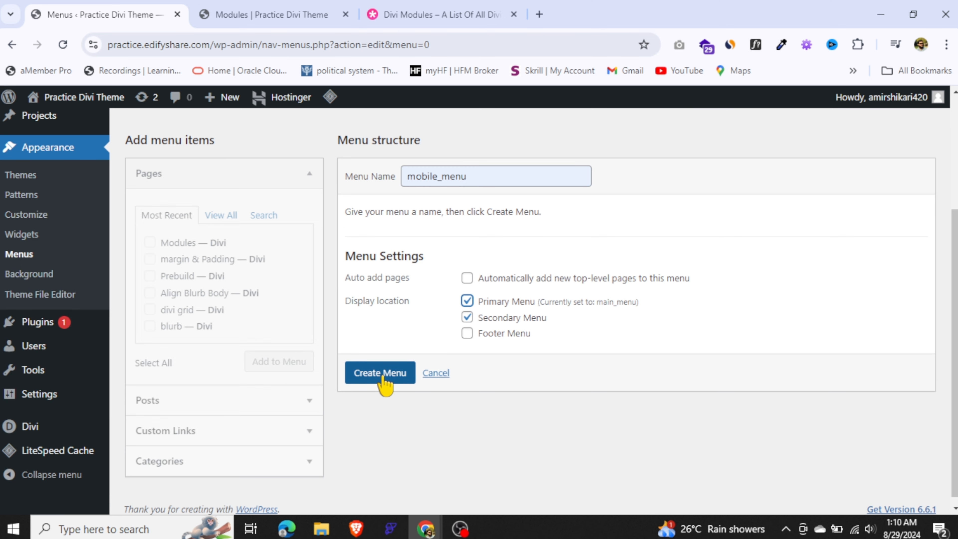
pyautogui.click(382, 378)
# Remove mobile_menu from the Secondary Menu display location and save the menu
pyautogui.scroll(-5, 469, 357)
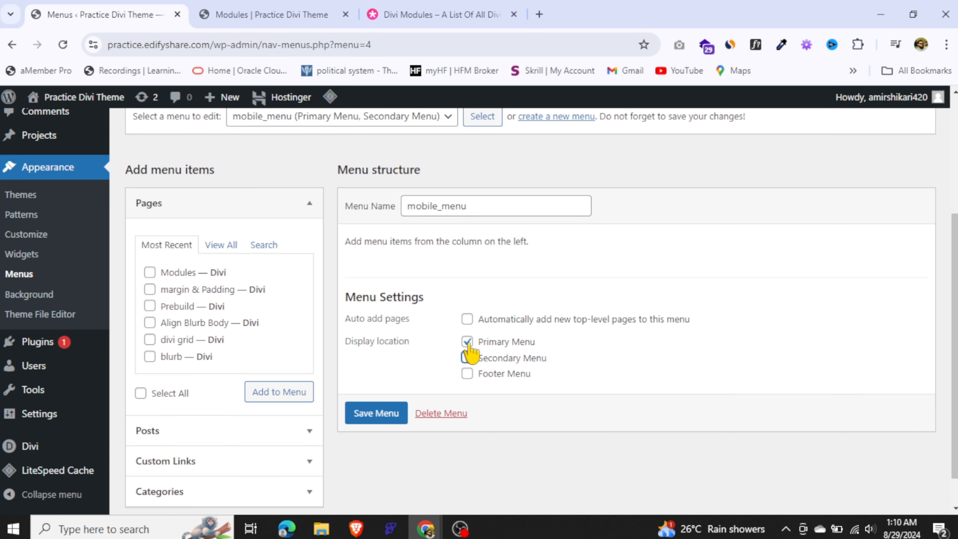
pyautogui.click(468, 357)
pyautogui.click(376, 413)
# Add every page from the full page list, including Home, to mobile_menu and save the menu
pyautogui.scroll(-5, 241, 292)
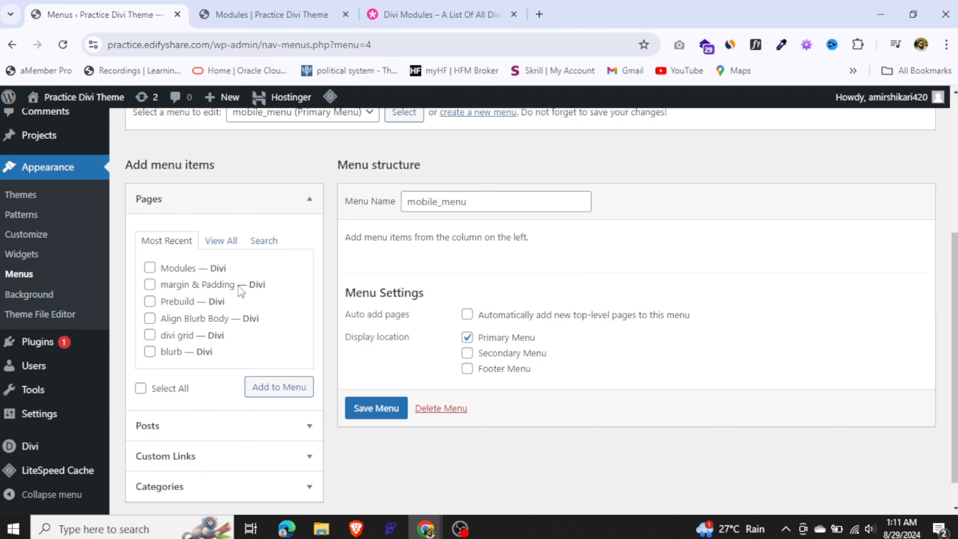
pyautogui.click(224, 240)
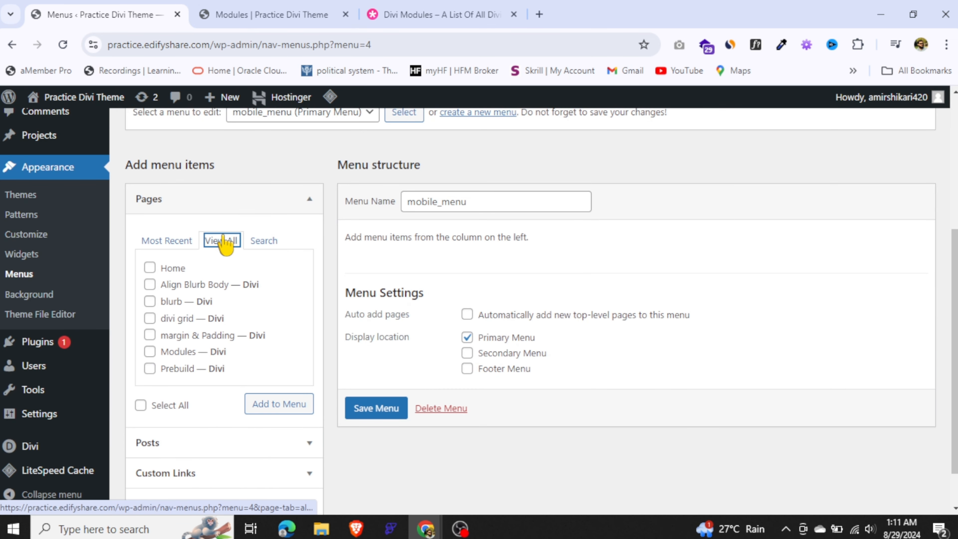
pyautogui.click(141, 405)
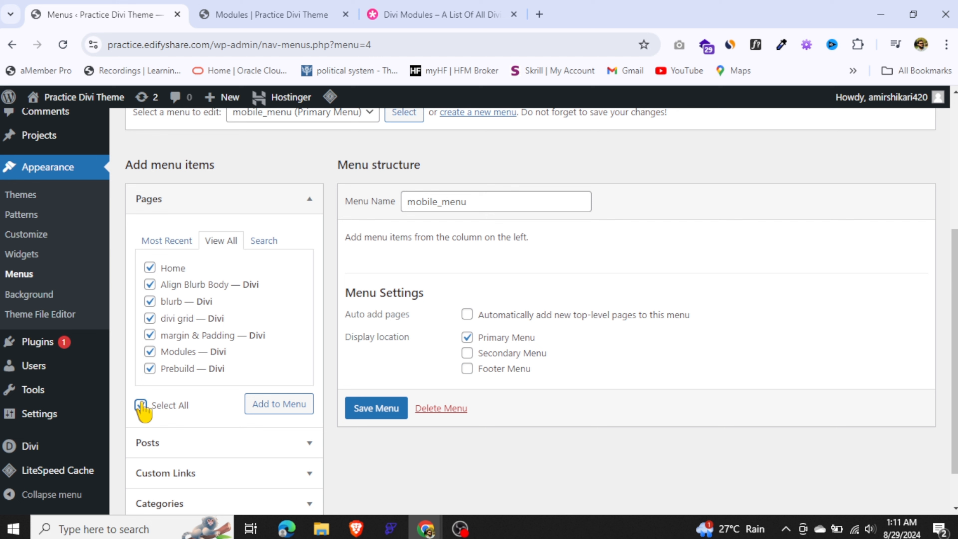
pyautogui.click(273, 404)
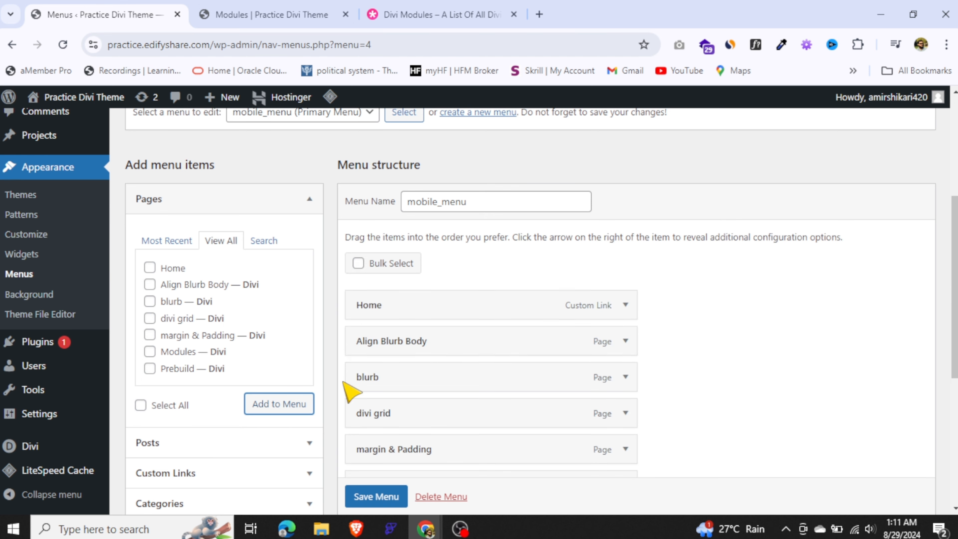
pyautogui.scroll(-5, 349, 387)
pyautogui.click(392, 479)
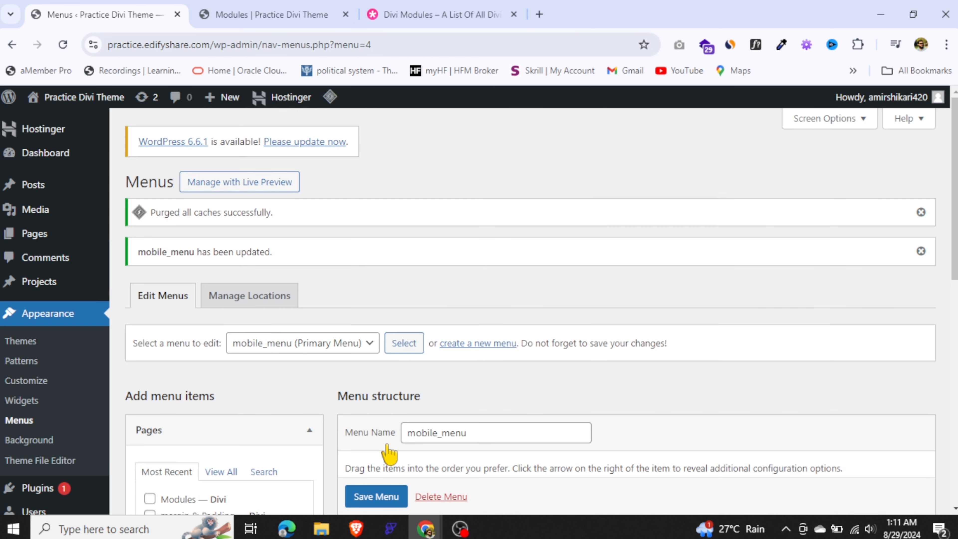
# Review the mobile_menu items, and load main_menu for editing to check its items
pyautogui.scroll(-10, 877, 293)
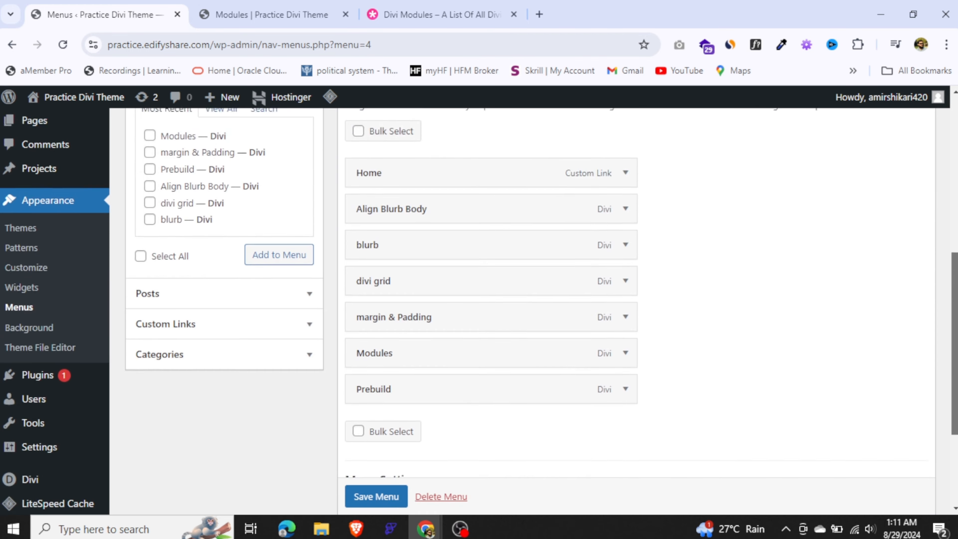
pyautogui.scroll(7, 948, 208)
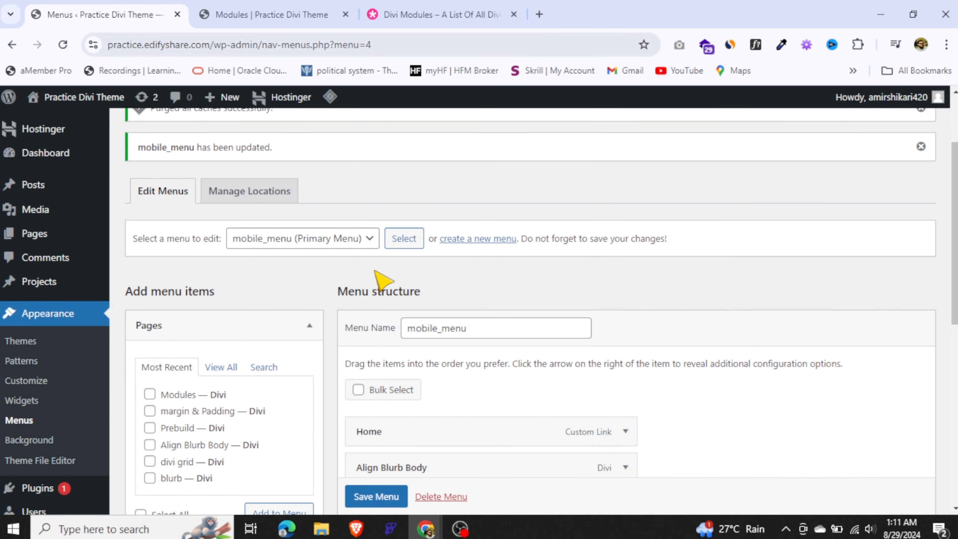
pyautogui.click(331, 242)
pyautogui.click(308, 260)
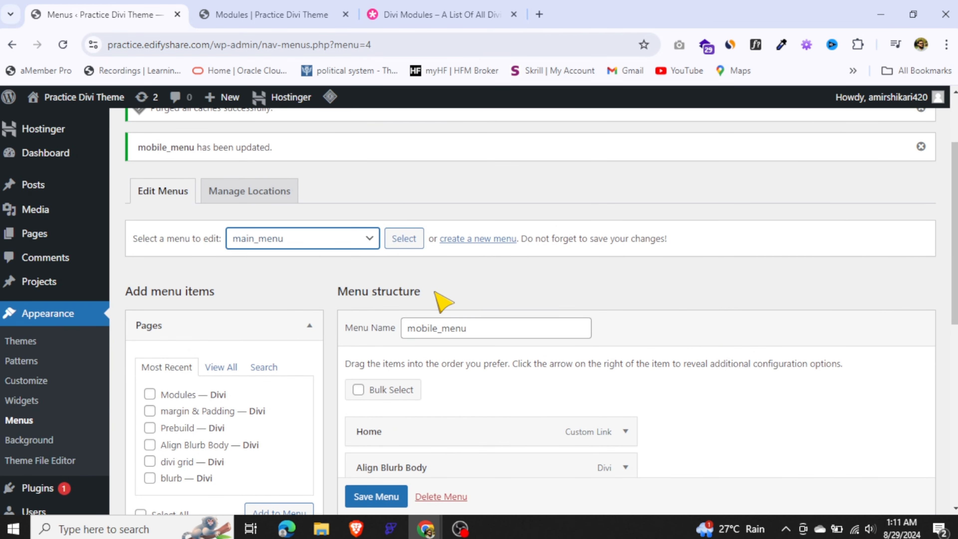
pyautogui.click(404, 241)
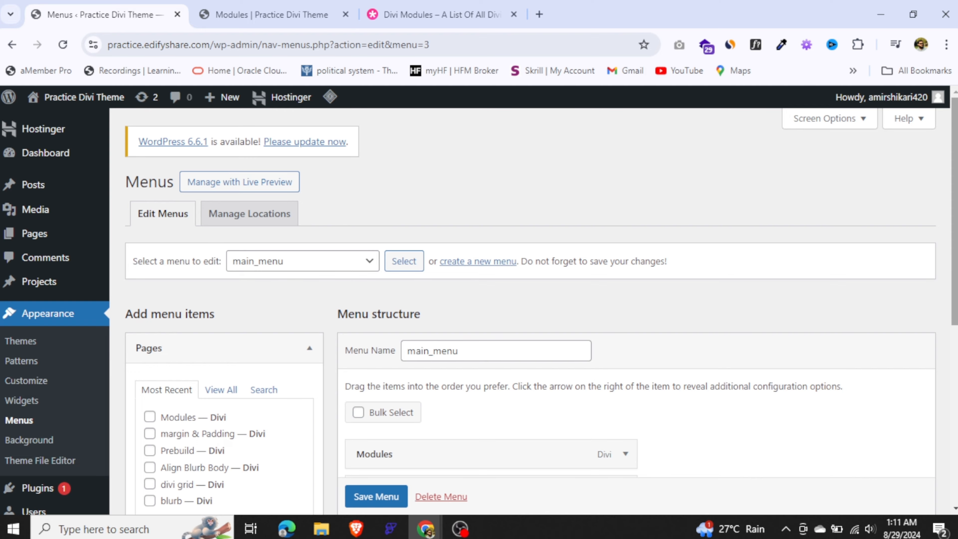
pyautogui.scroll(-6, 830, 195)
pyautogui.scroll(8, 528, 302)
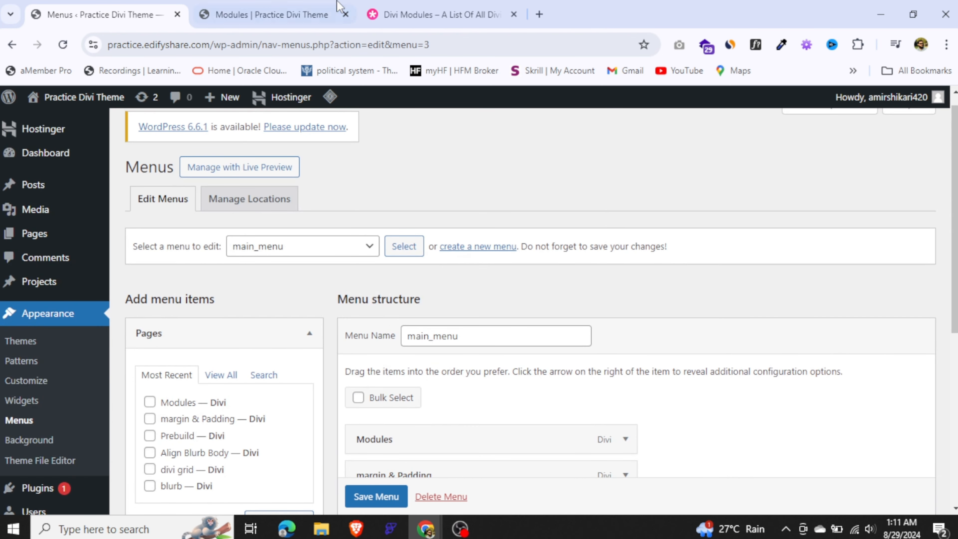
# Return to the Modules page in the Visual Builder, try mobile_menu in the Menu module below the image, and set its menu to main_menu
pyautogui.click(324, 15)
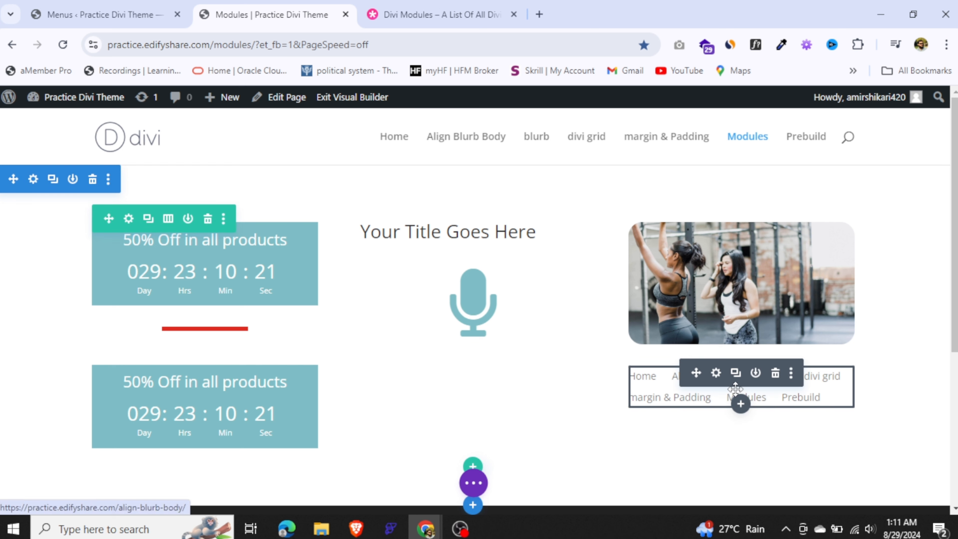
pyautogui.click(716, 375)
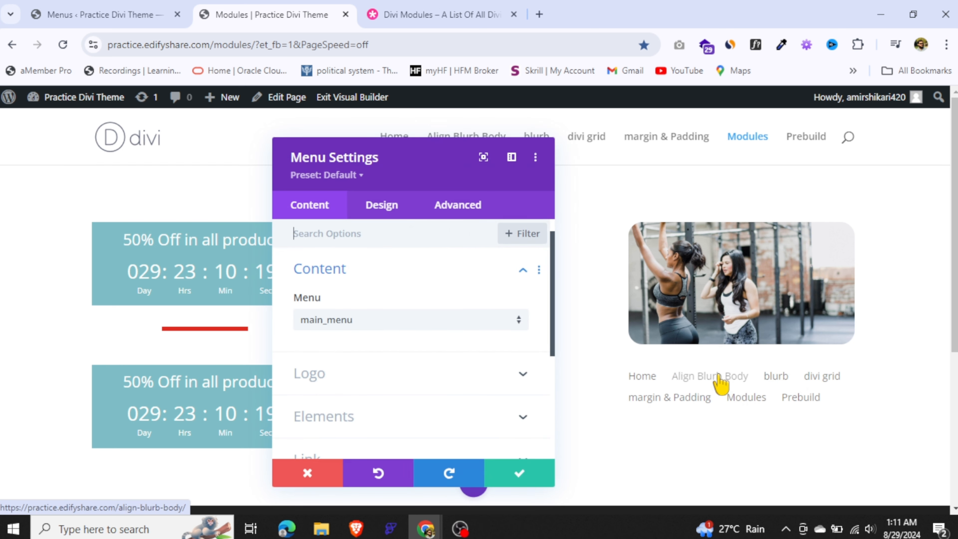
pyautogui.click(360, 321)
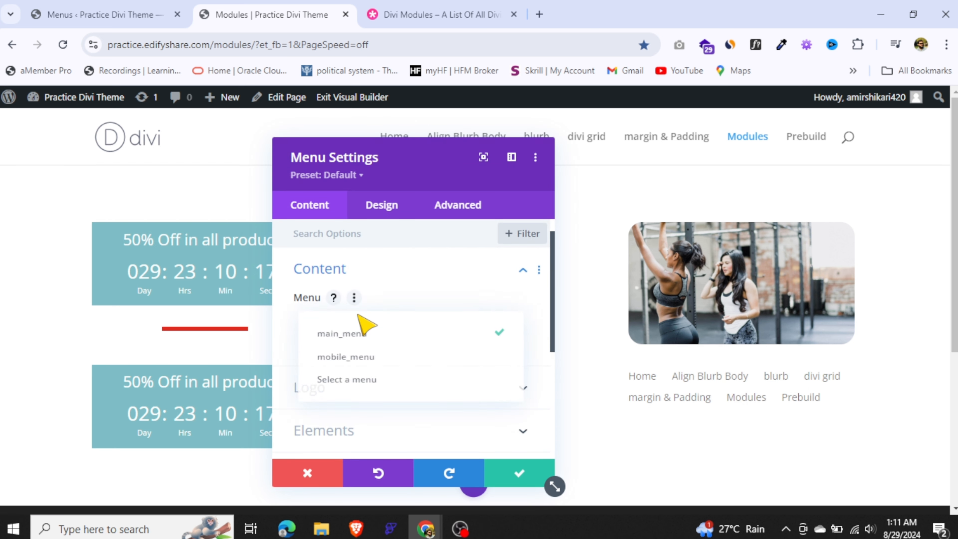
pyautogui.click(362, 366)
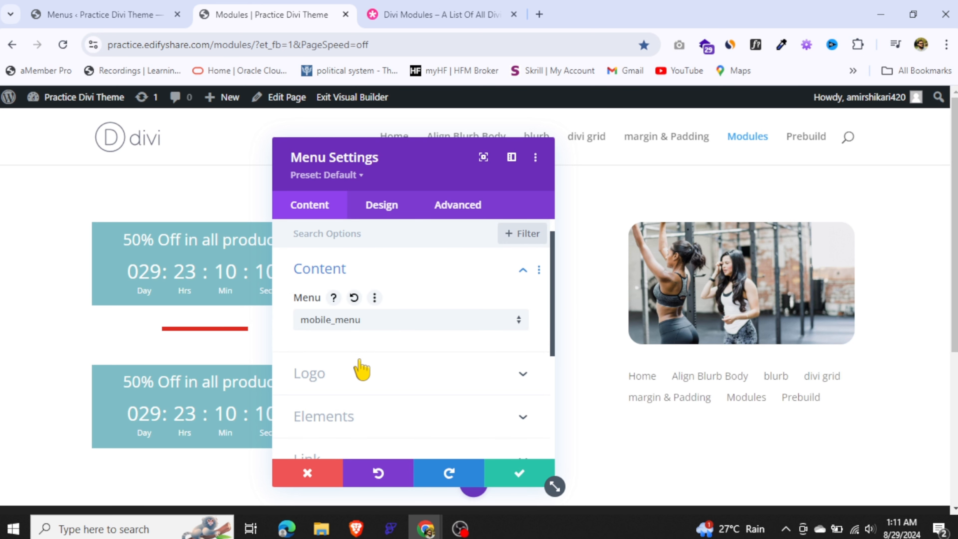
pyautogui.click(363, 325)
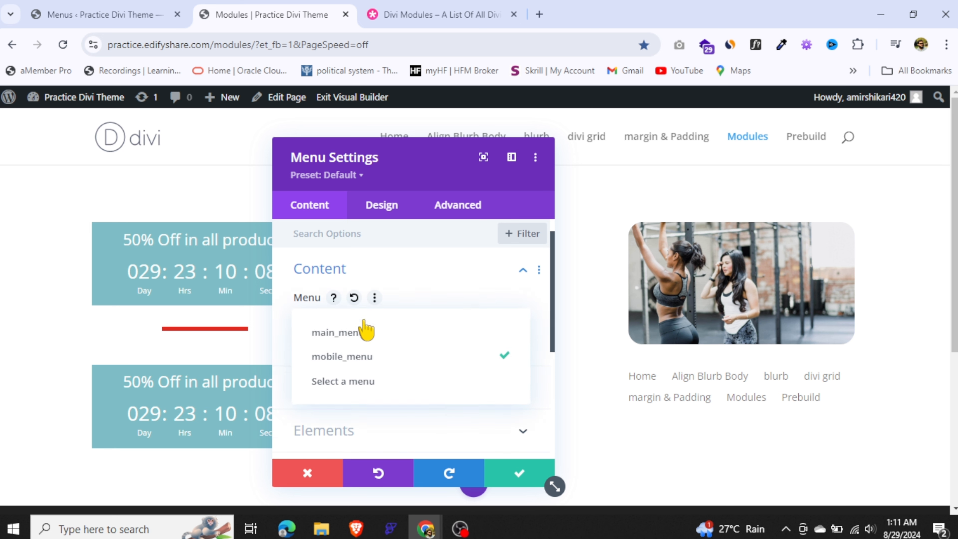
pyautogui.click(362, 334)
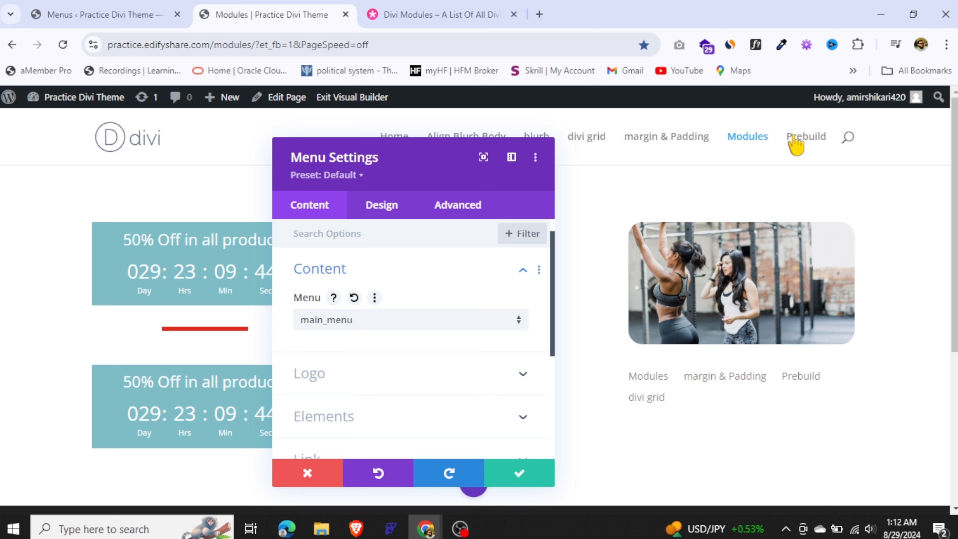
pyautogui.moveTo(479, 157); pyautogui.dragTo(269, 188)
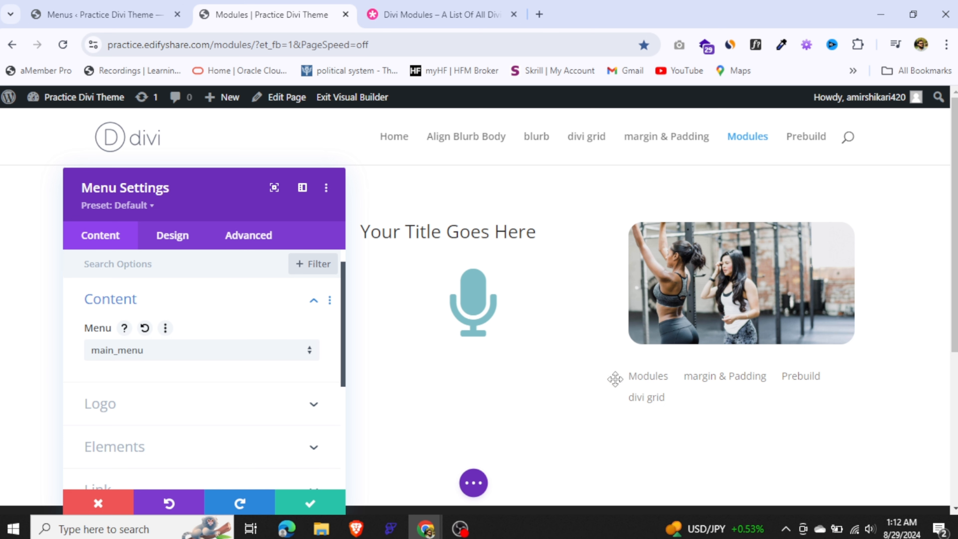
pyautogui.click(151, 358)
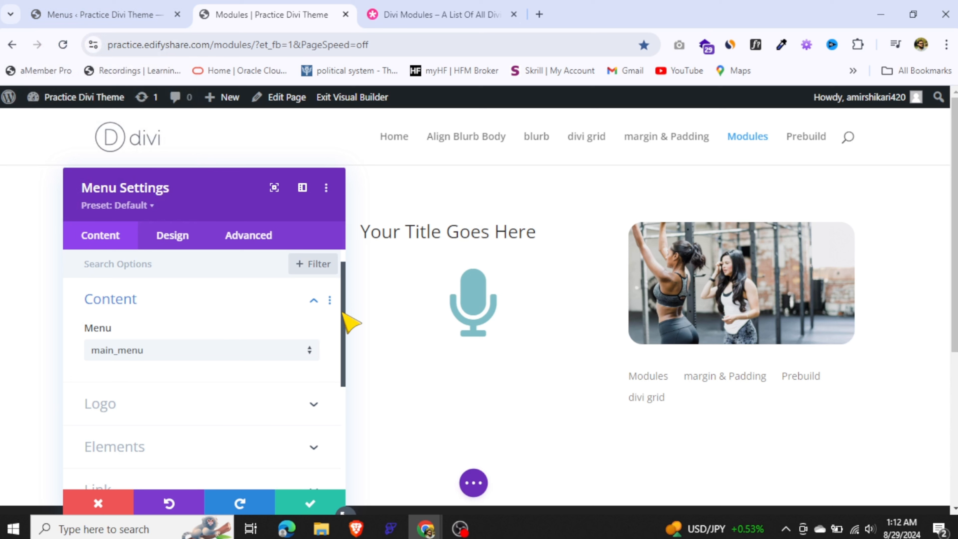
# Set the Oracle logo image from the media library as the Menu module's logo and save the module settings
pyautogui.moveTo(343, 313)
pyautogui.mouseDown()
pyautogui.moveTo(342, 353)
pyautogui.moveTo(342, 324)
pyautogui.mouseUp()
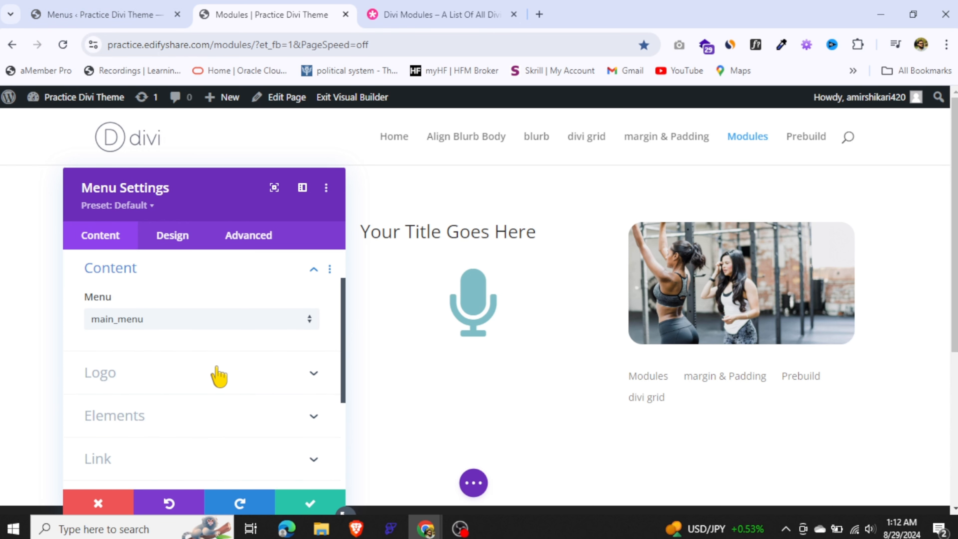
pyautogui.click(209, 378)
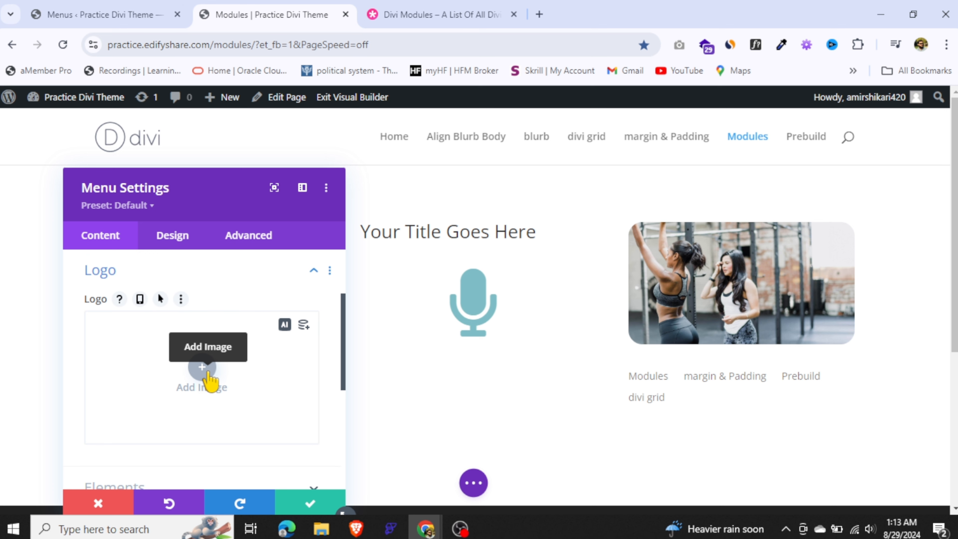
pyautogui.click(208, 373)
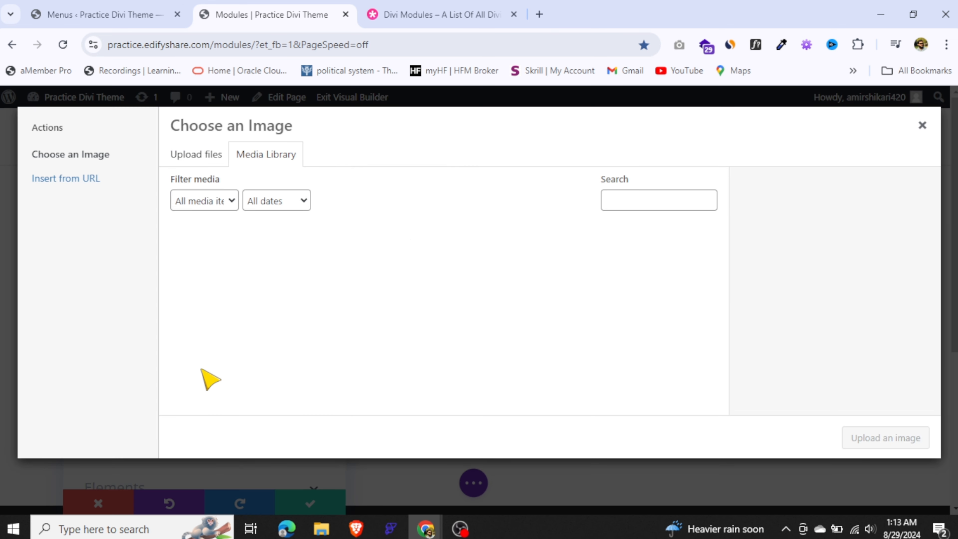
pyautogui.moveTo(723, 273); pyautogui.dragTo(725, 355)
pyautogui.click(579, 327)
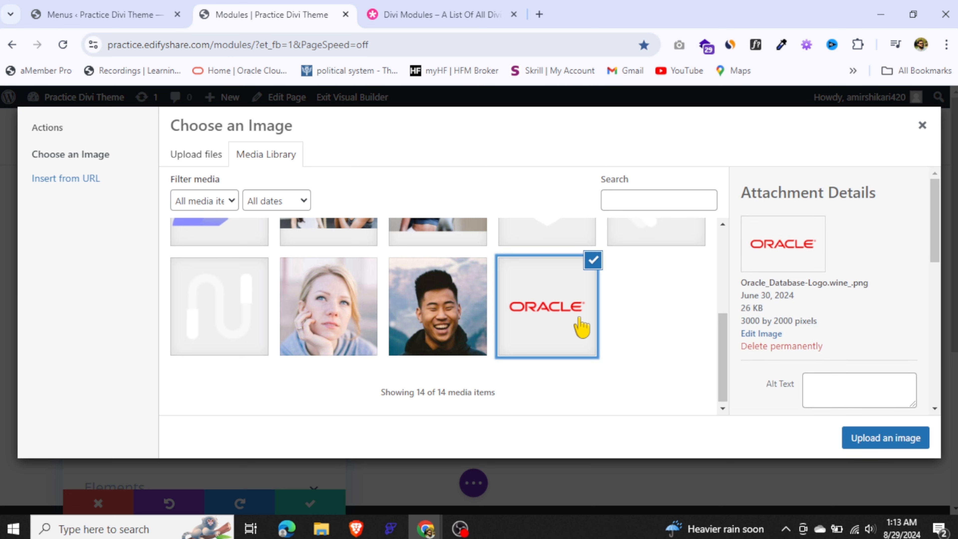
pyautogui.click(907, 452)
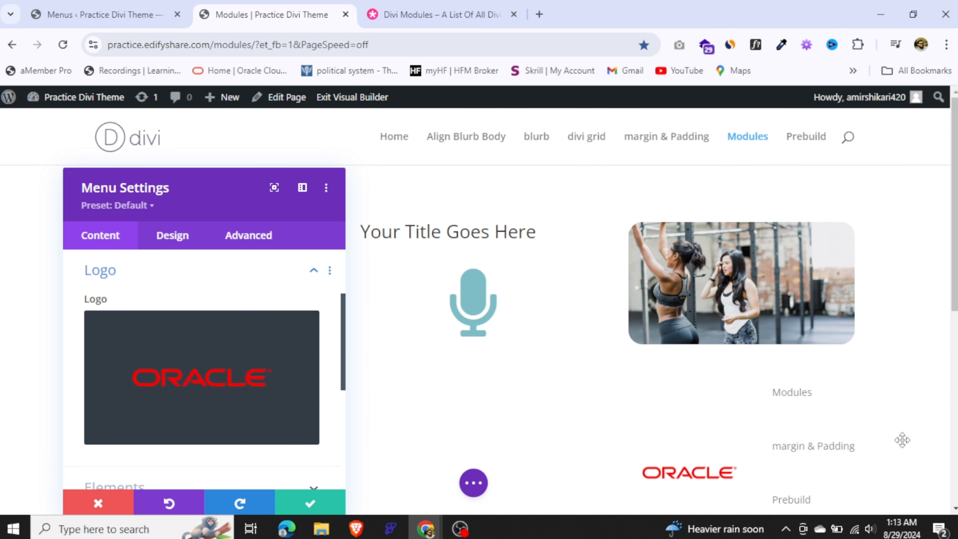
pyautogui.moveTo(955, 265); pyautogui.dragTo(955, 299)
pyautogui.click(310, 503)
pyautogui.moveTo(954, 270); pyautogui.dragTo(954, 354)
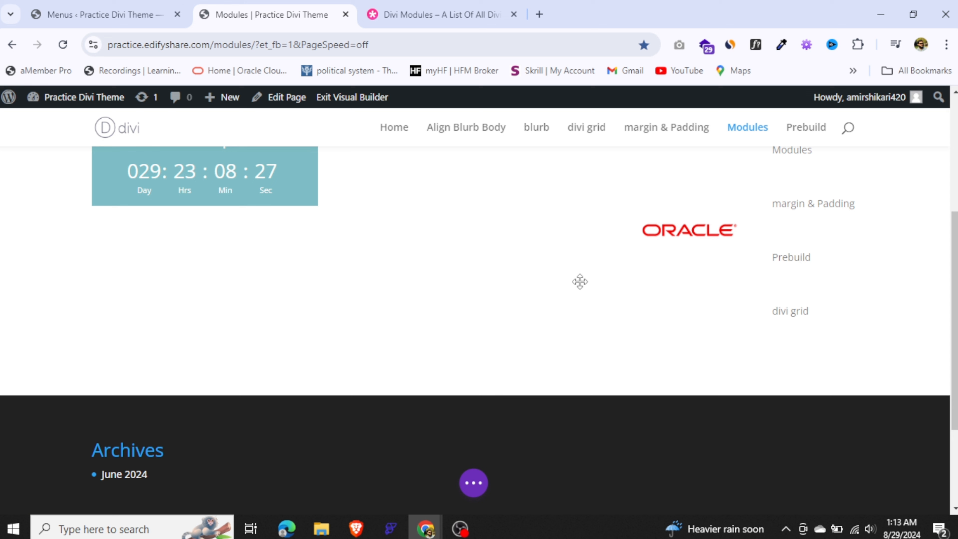
pyautogui.moveTo(473, 310)
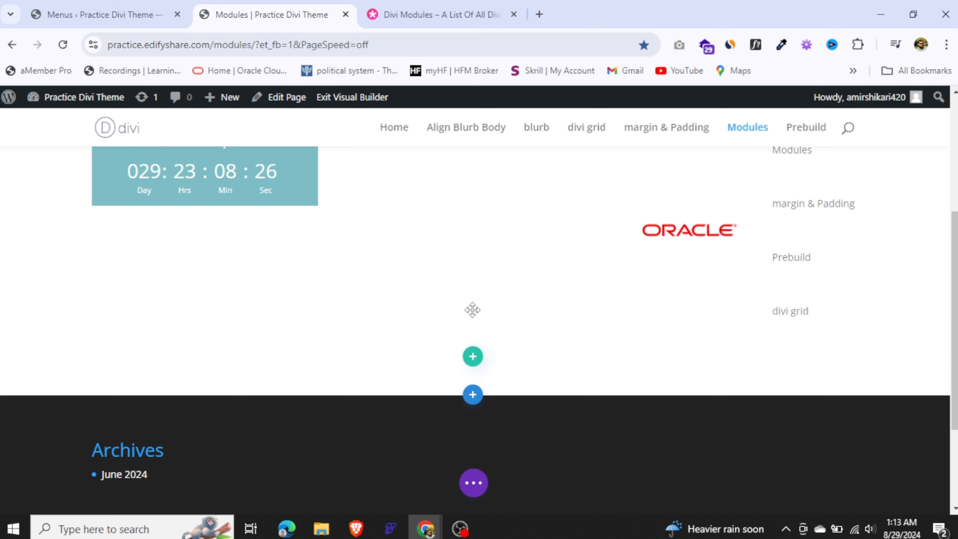
# Add a one-column row below the countdown timer's row and move the Menu module into it
pyautogui.click(472, 356)
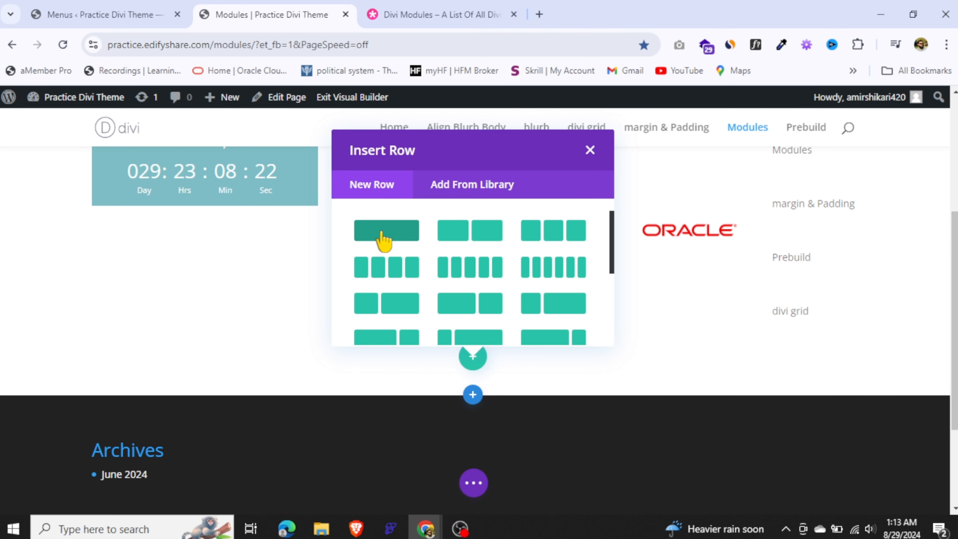
pyautogui.click(382, 234)
pyautogui.click(586, 150)
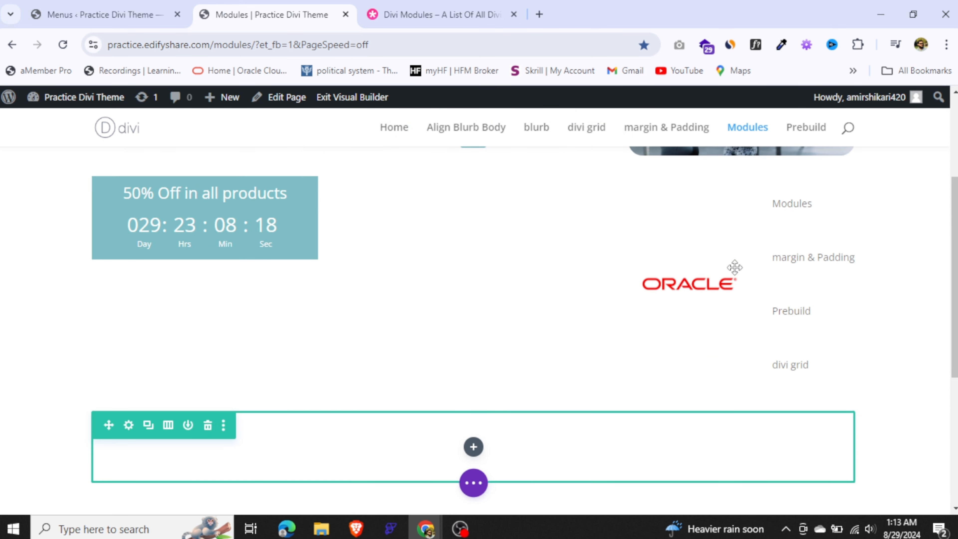
pyautogui.moveTo(763, 244)
pyautogui.moveTo(696, 212); pyautogui.dragTo(475, 313)
pyautogui.scroll(5, 479, 302)
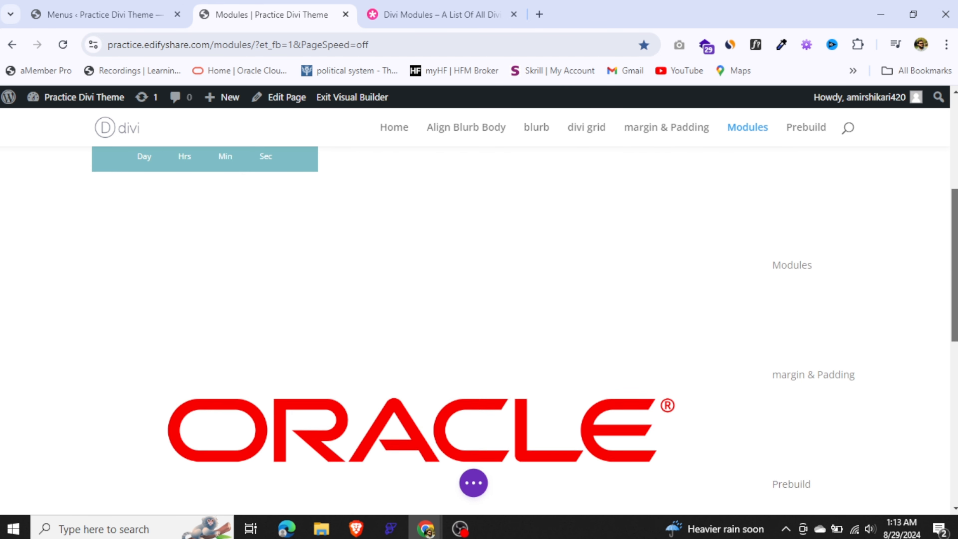
# Set the Menu module's logo width to 19% and save the module settings
pyautogui.moveTo(955, 265); pyautogui.dragTo(955, 263)
pyautogui.moveTo(245, 425)
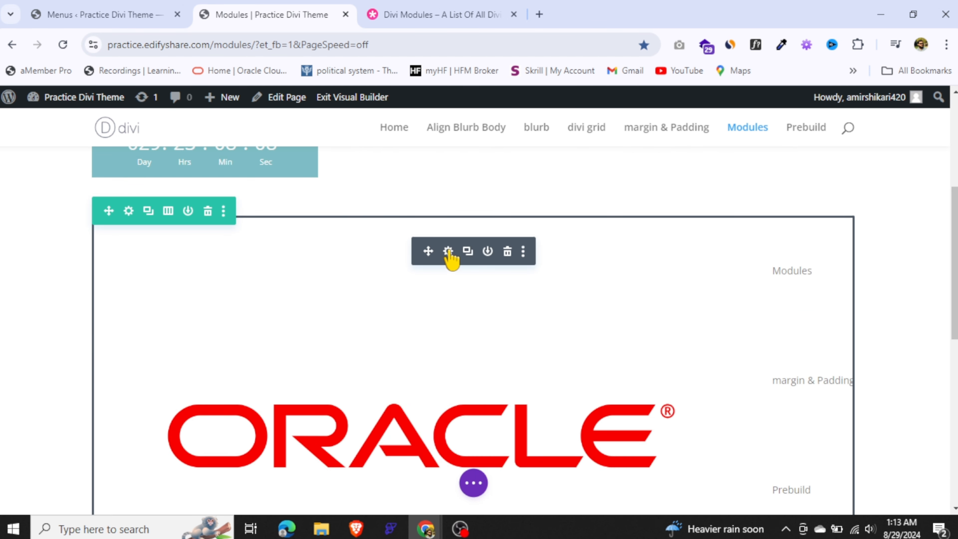
pyautogui.click(448, 251)
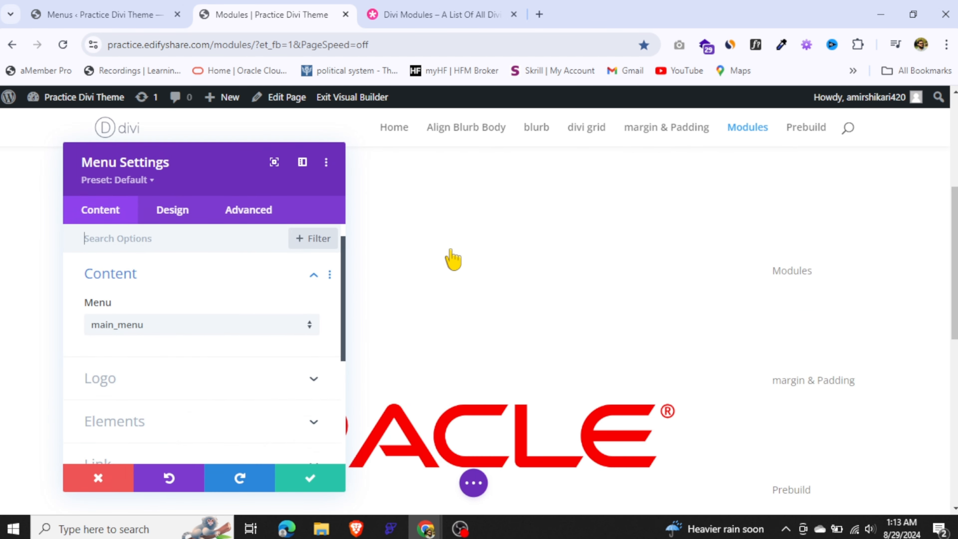
pyautogui.click(172, 212)
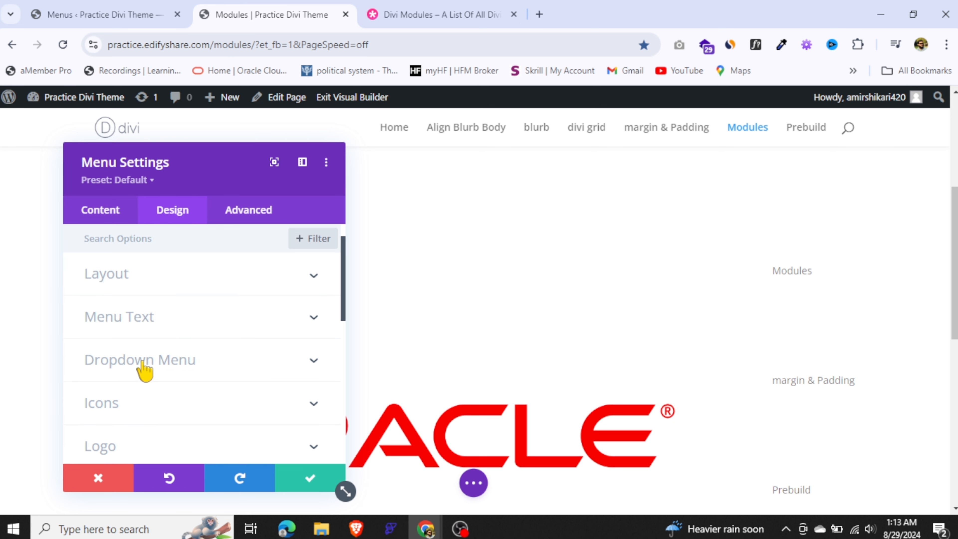
pyautogui.scroll(-10, 144, 371)
pyautogui.click(197, 400)
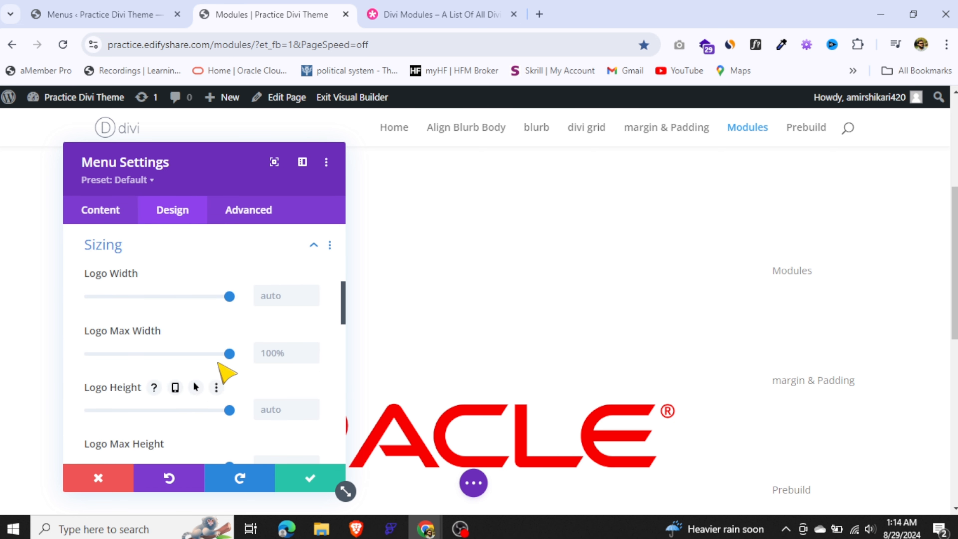
pyautogui.moveTo(229, 297); pyautogui.dragTo(127, 297)
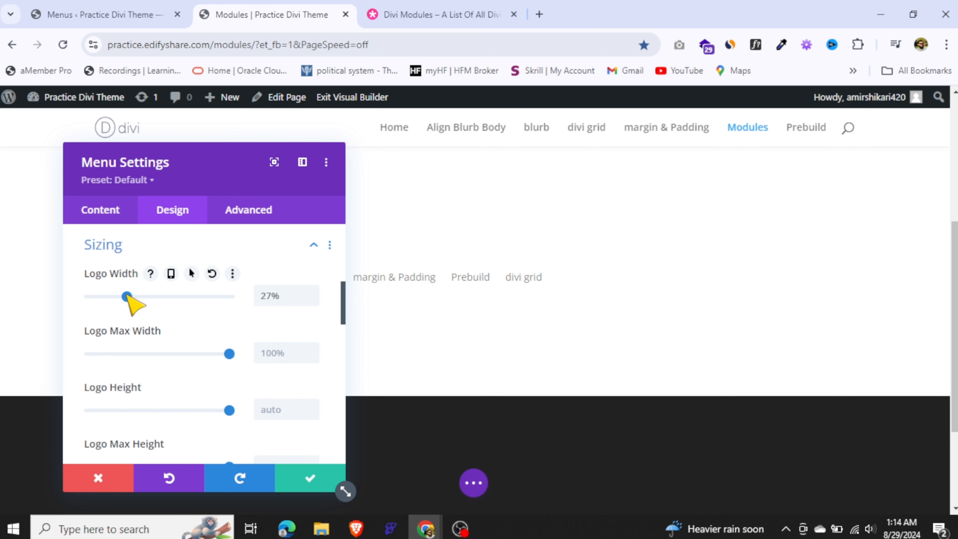
pyautogui.moveTo(179, 170); pyautogui.dragTo(633, 168)
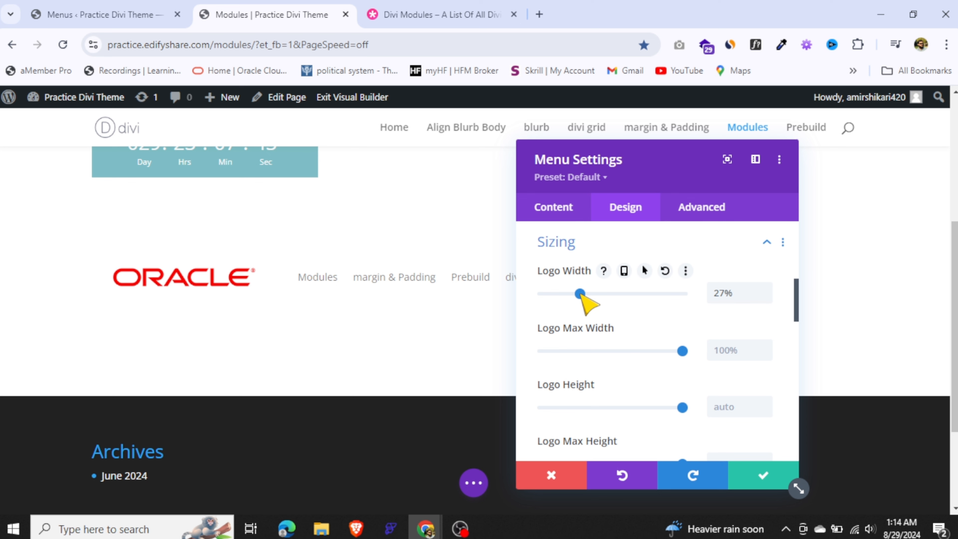
pyautogui.moveTo(581, 295); pyautogui.dragTo(570, 295)
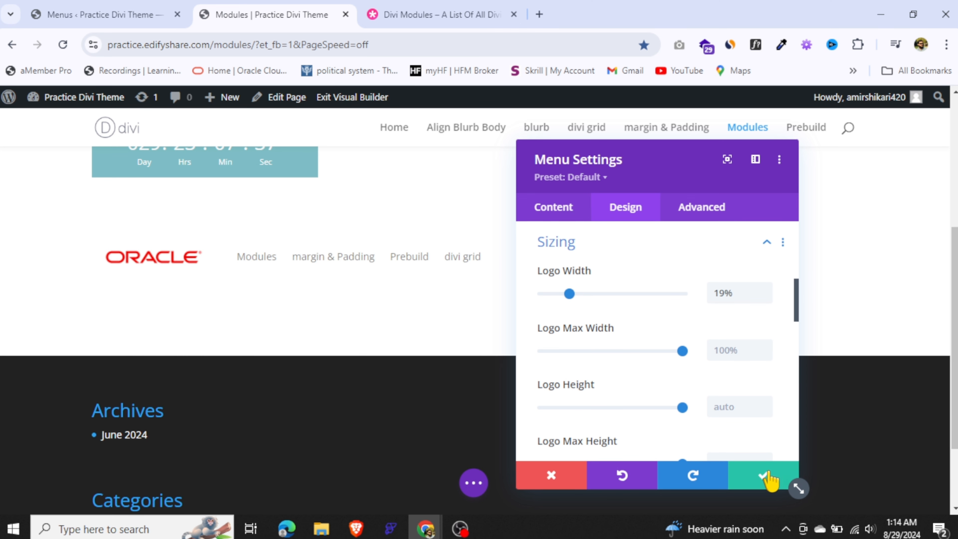
pyautogui.click(771, 480)
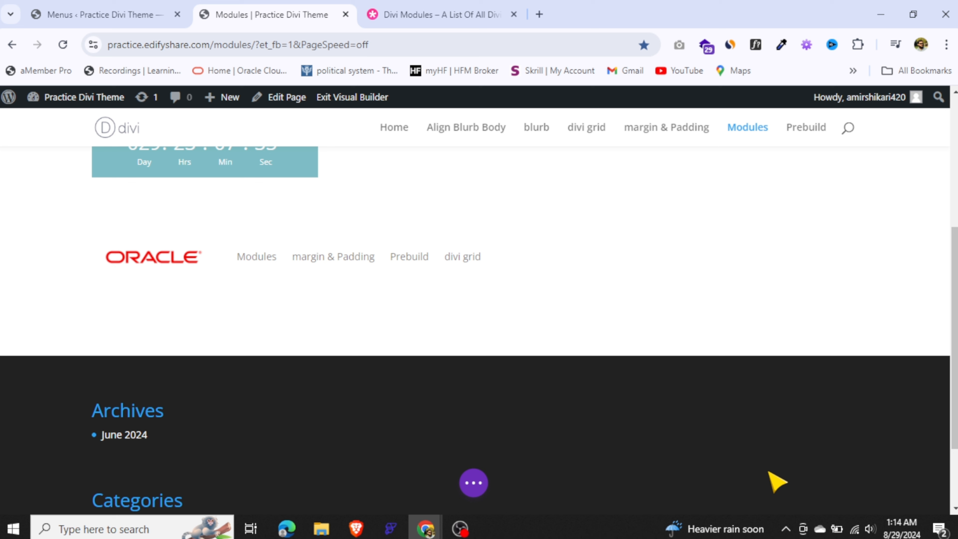
# Set the Menu module's text alignment to right and save the module settings
pyautogui.moveTo(298, 255)
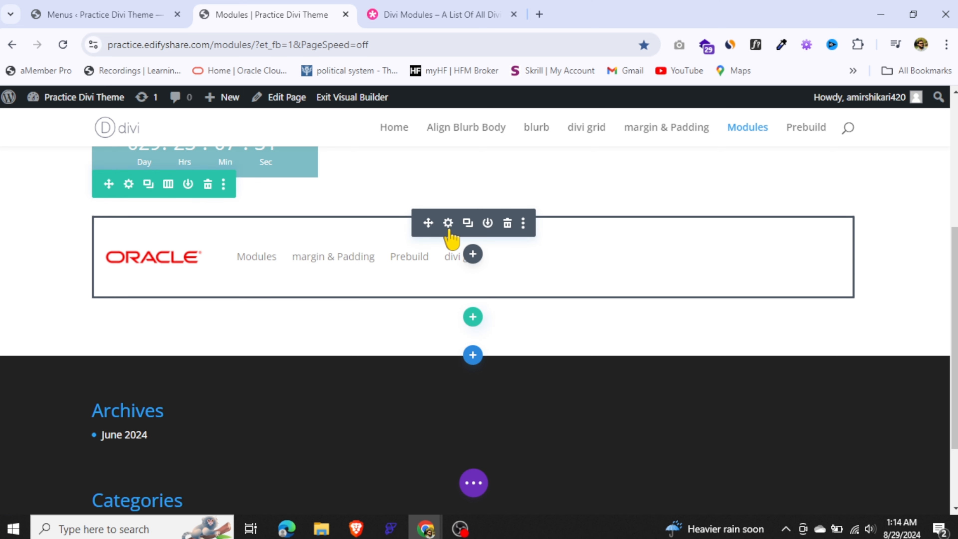
pyautogui.click(448, 223)
pyautogui.click(625, 207)
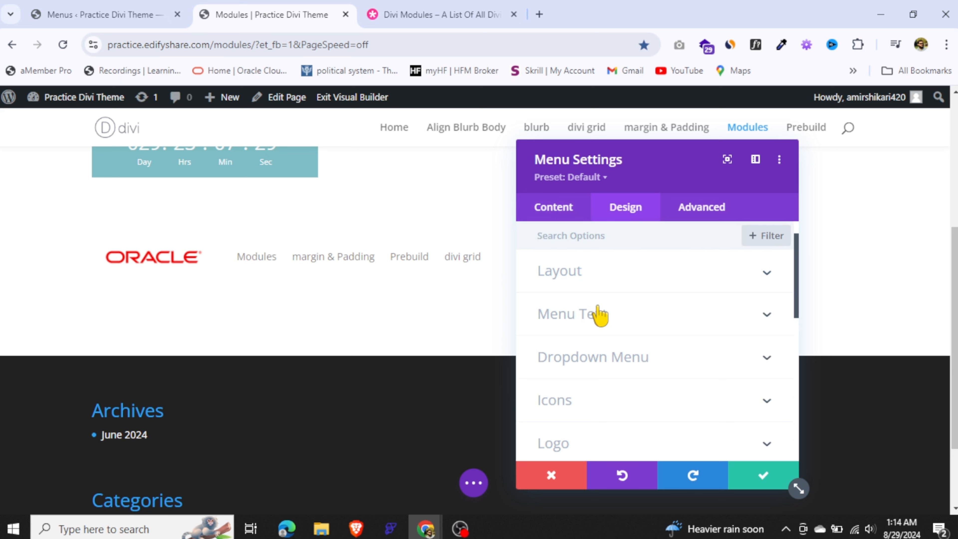
pyautogui.click(612, 317)
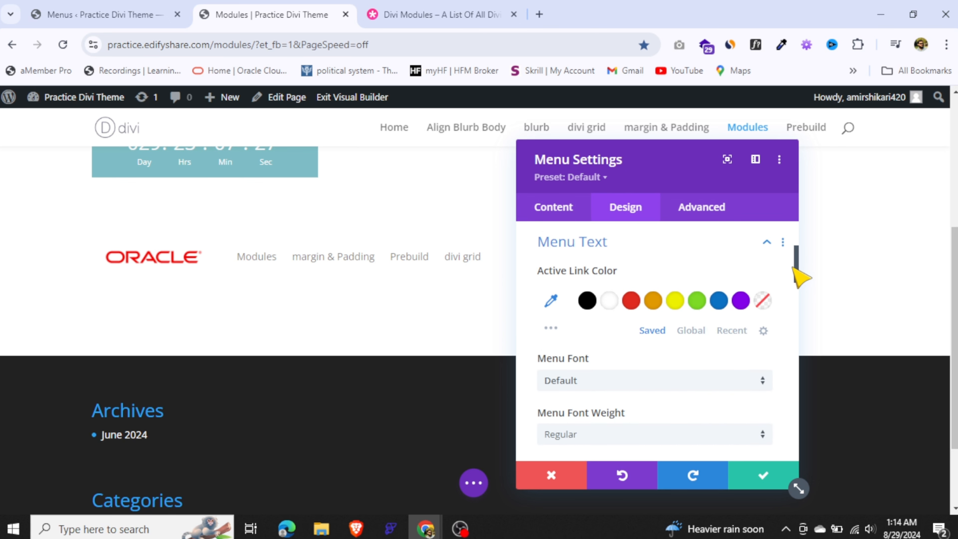
pyautogui.moveTo(794, 269); pyautogui.dragTo(797, 358)
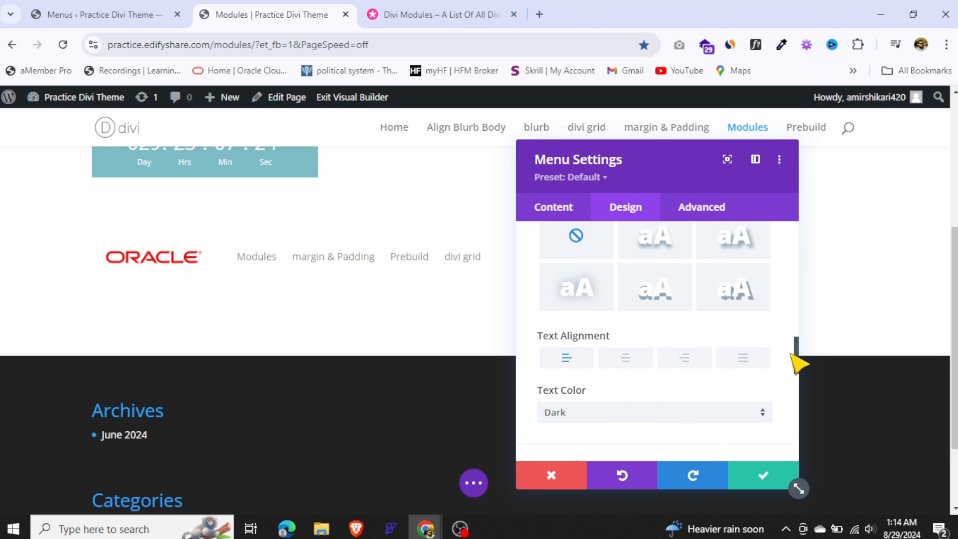
pyautogui.click(692, 365)
pyautogui.click(761, 483)
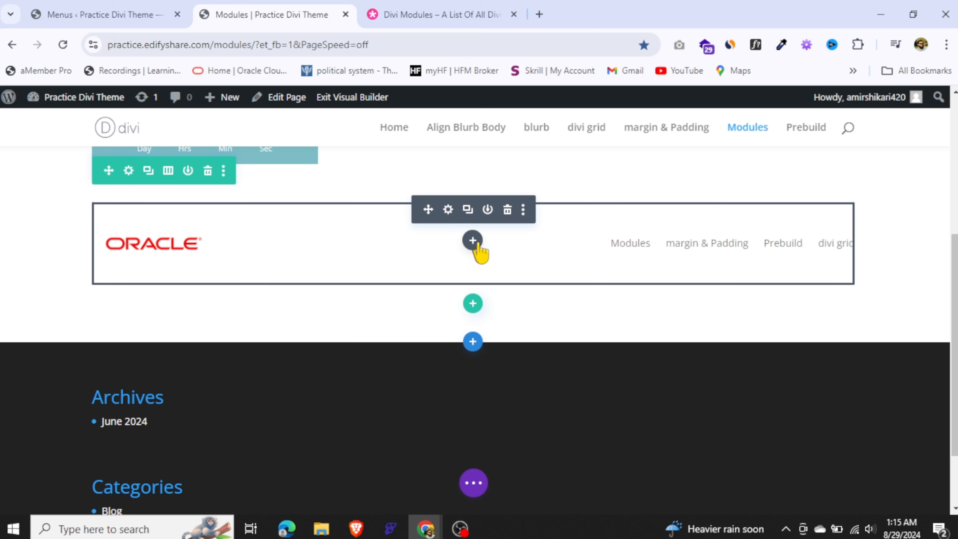
# Insert a Testimonial module below the Menu module and review its author, job title, company and body fields
pyautogui.click(475, 242)
pyautogui.scroll(-10, 406, 324)
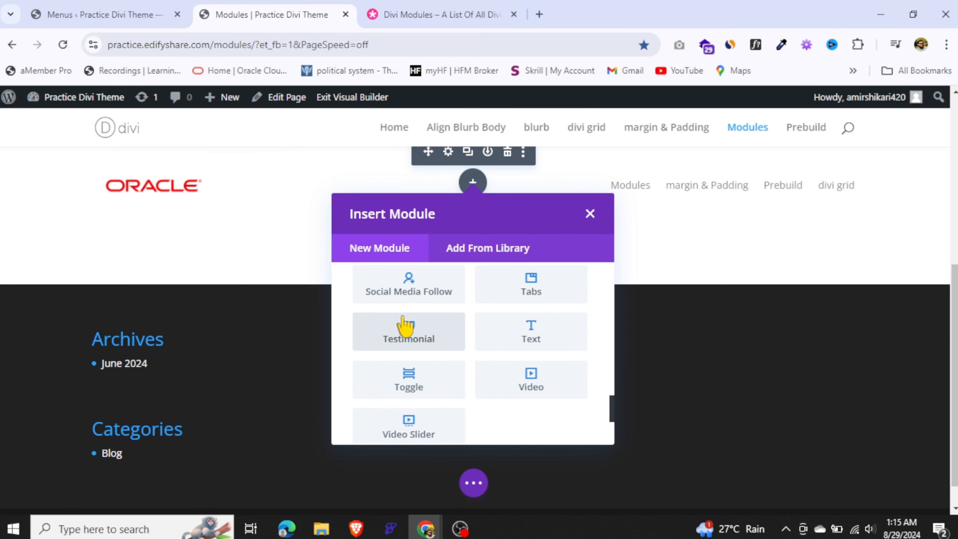
pyautogui.click(406, 331)
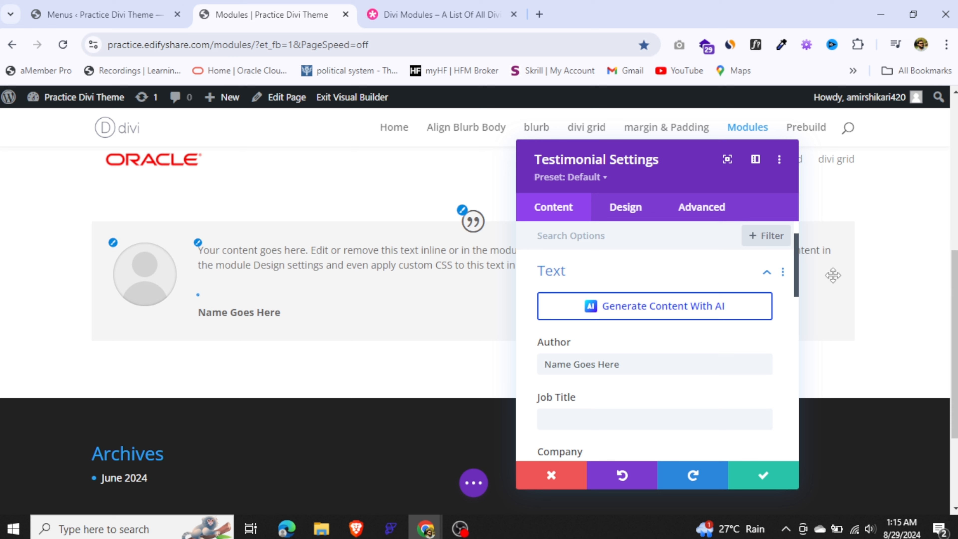
pyautogui.scroll(-1, 798, 281)
pyautogui.moveTo(795, 278); pyautogui.dragTo(794, 309)
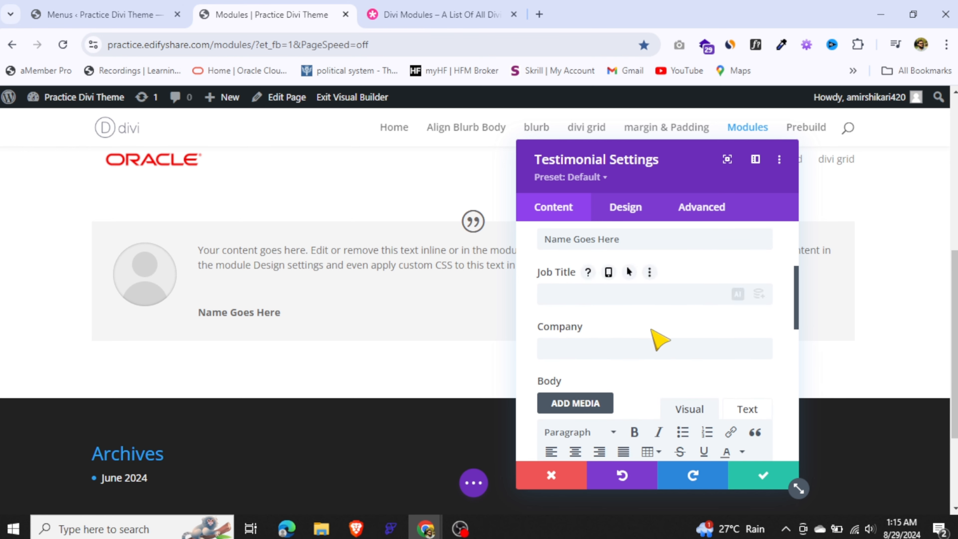
pyautogui.moveTo(799, 286); pyautogui.dragTo(801, 346)
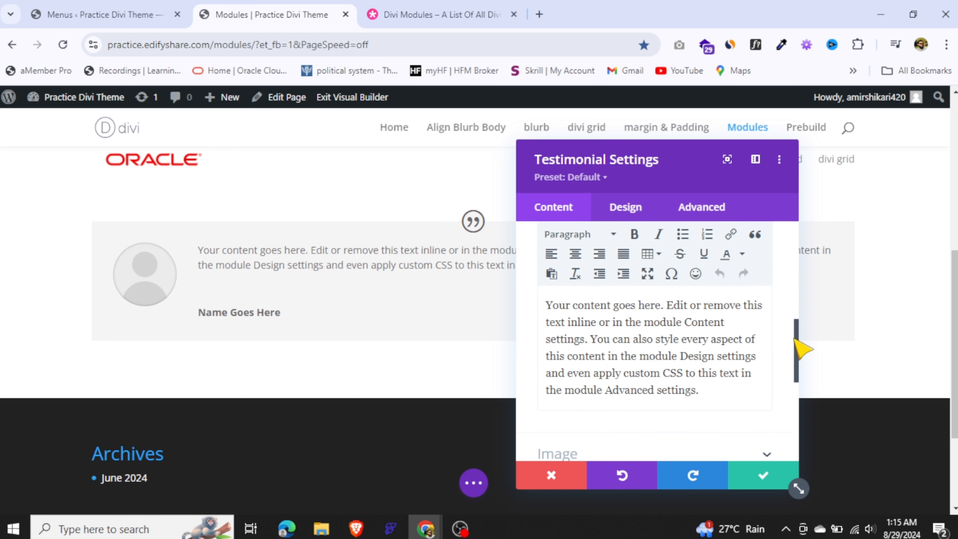
pyautogui.click(653, 339)
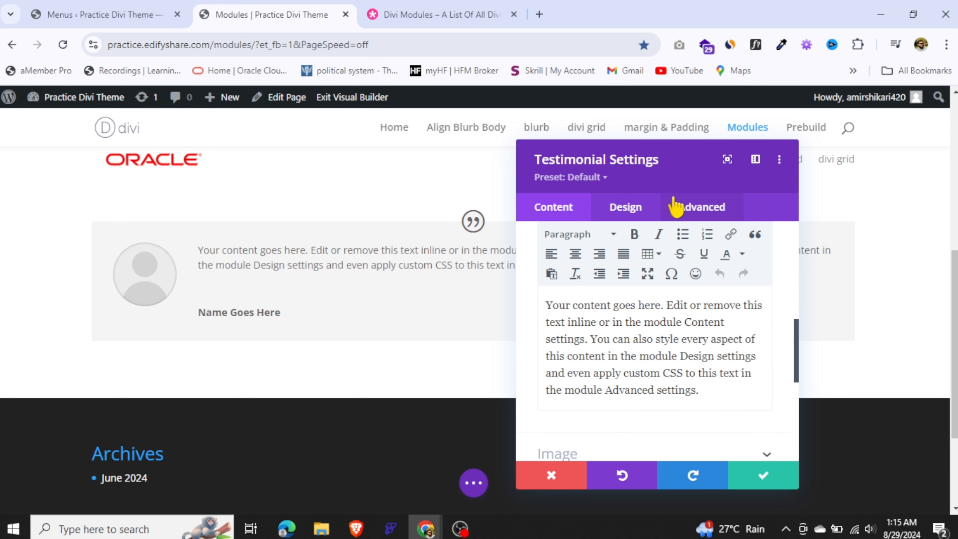
# Set the Testimonial module's image to portrait-square-05.jpg from the media library
pyautogui.moveTo(673, 167); pyautogui.dragTo(642, 160)
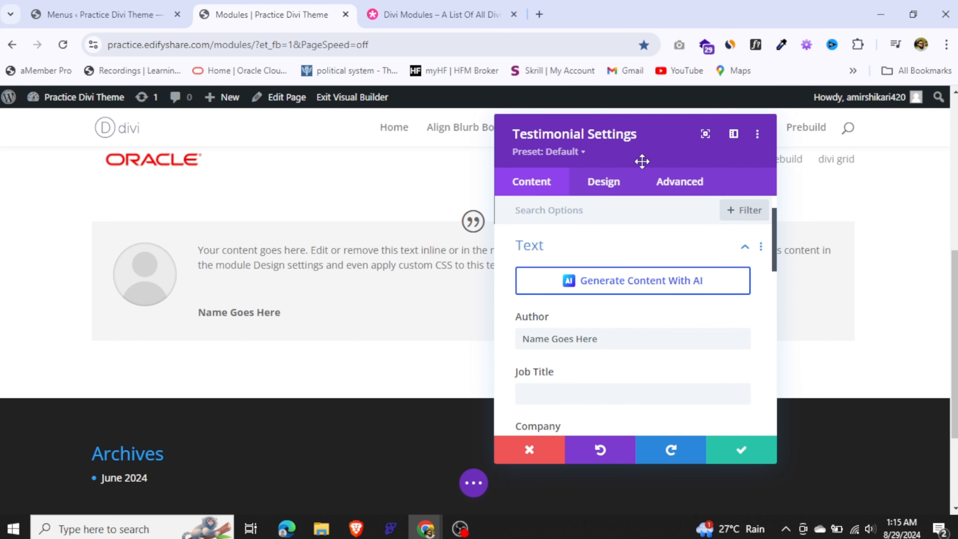
pyautogui.click(620, 249)
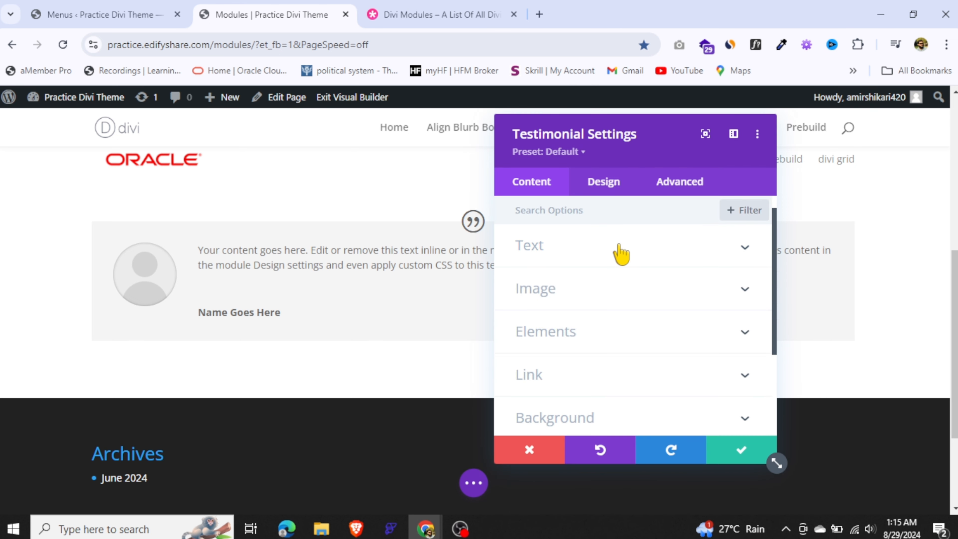
pyautogui.click(571, 292)
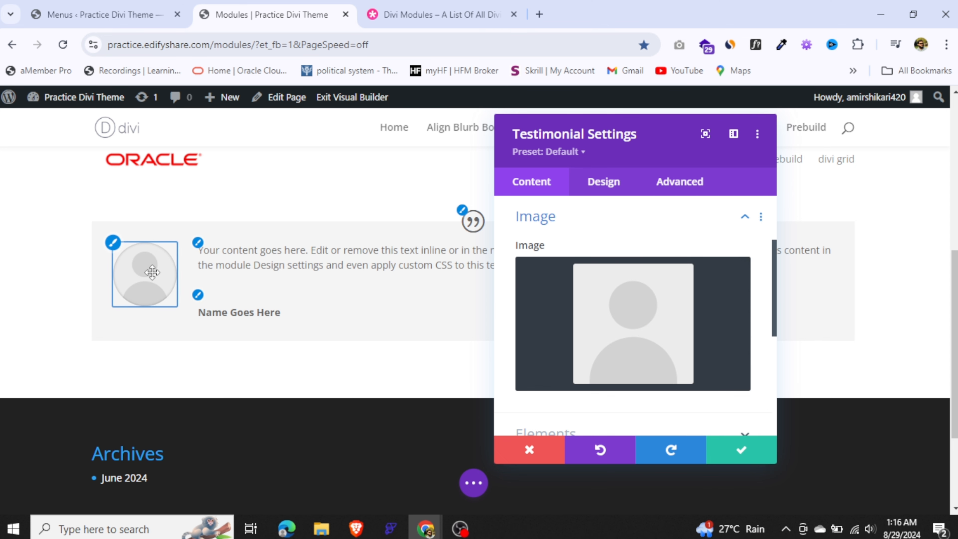
pyautogui.click(599, 312)
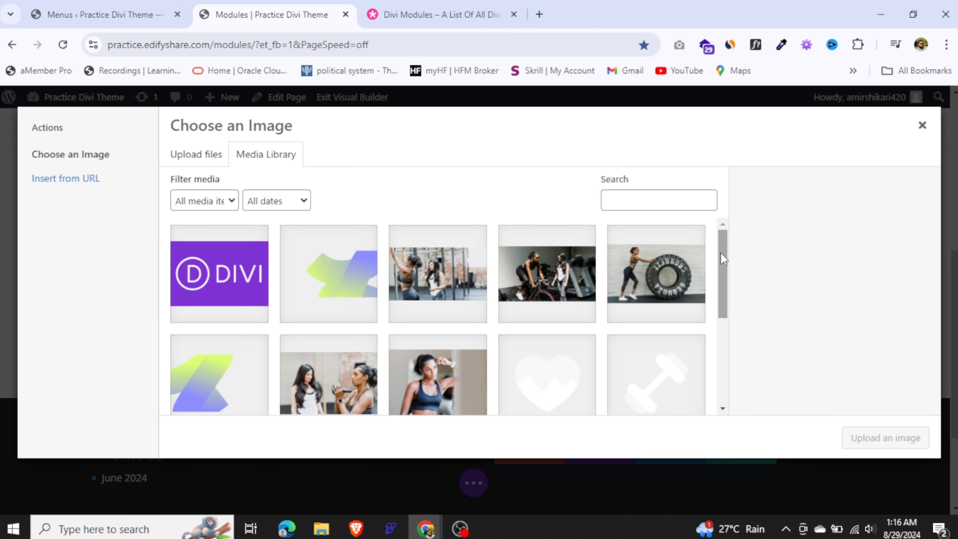
pyautogui.moveTo(721, 256); pyautogui.dragTo(728, 331)
pyautogui.click(403, 323)
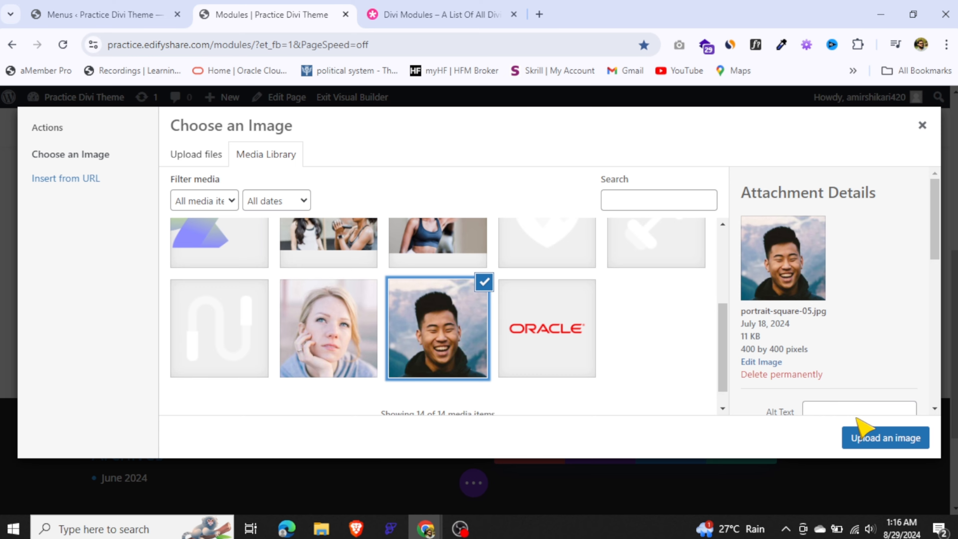
pyautogui.click(866, 438)
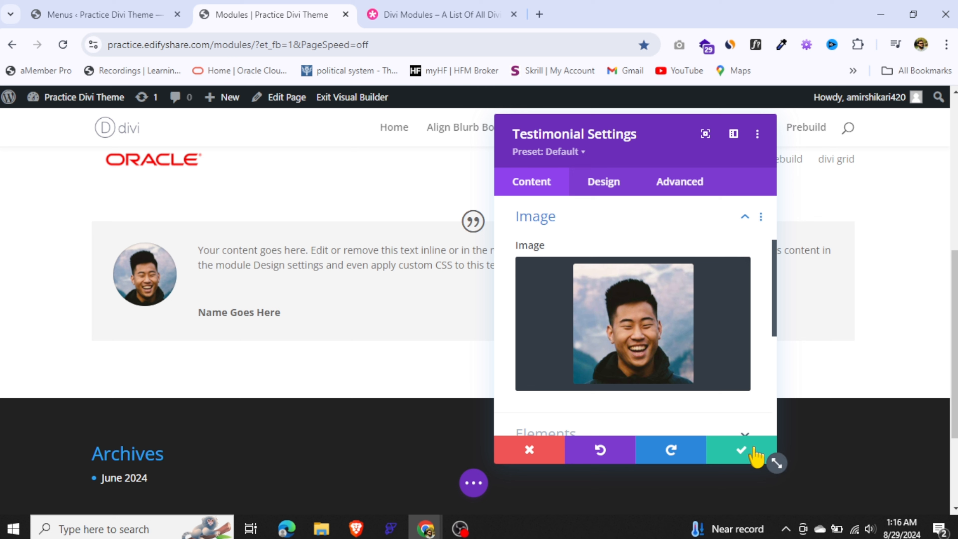
# Try hiding the testimonial's quote icon and turn Show Quote Icon back on
pyautogui.click(617, 221)
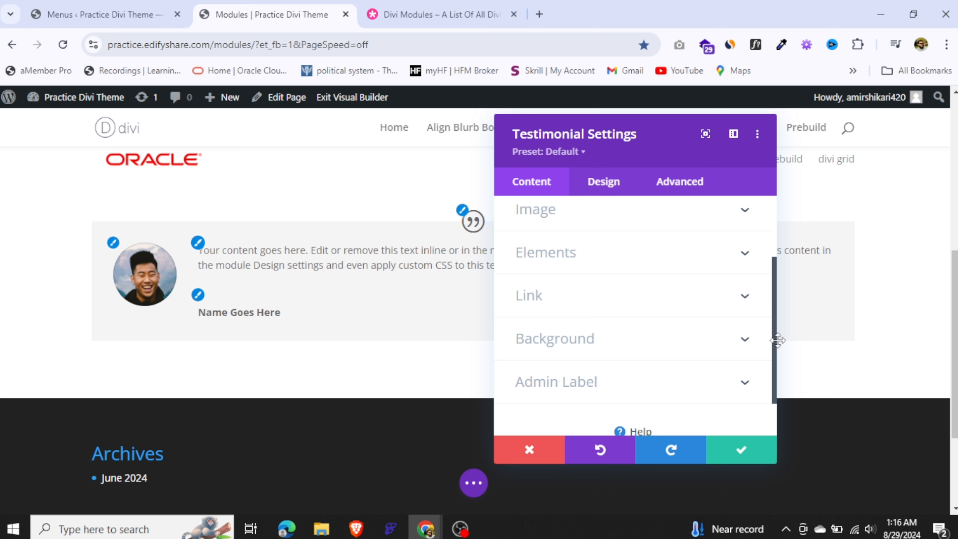
pyautogui.click(662, 264)
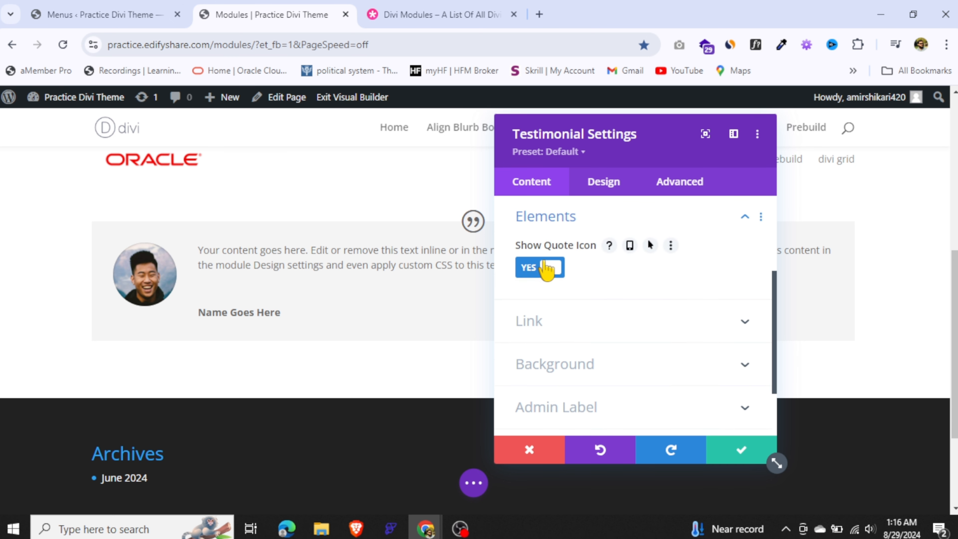
pyautogui.click(545, 267)
pyautogui.moveTo(598, 153); pyautogui.dragTo(722, 158)
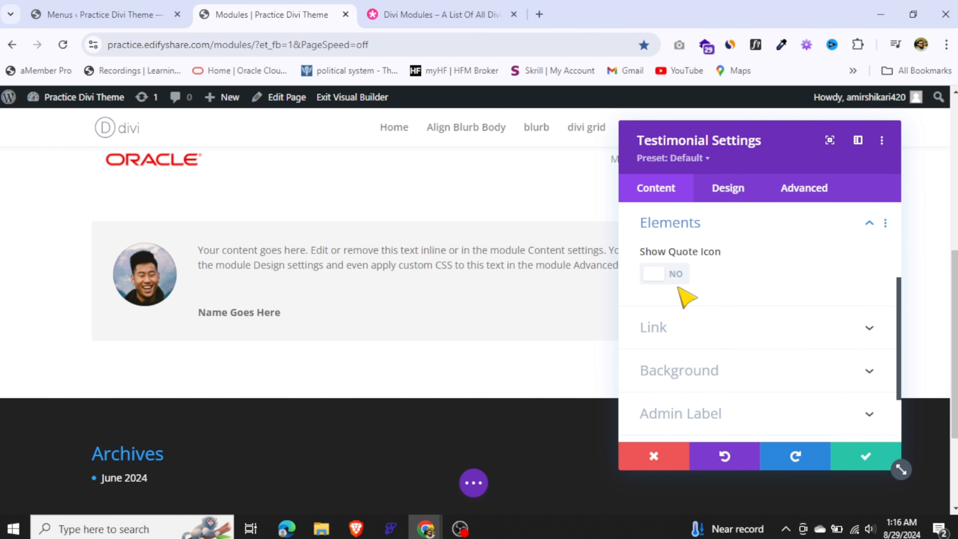
pyautogui.click(671, 278)
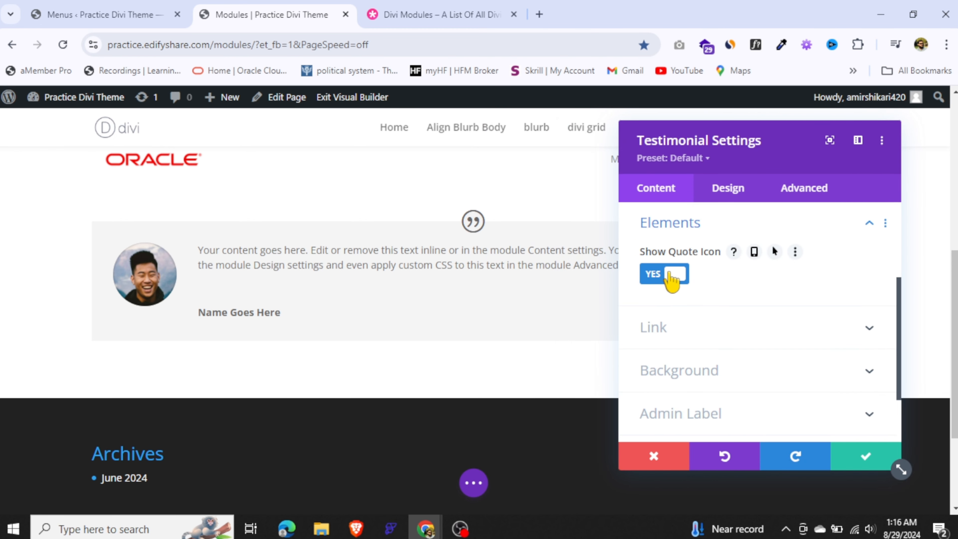
# Examine the Testimonial module's design option groups, including the Position Text settings, and compare them with its content fields
pyautogui.click(732, 191)
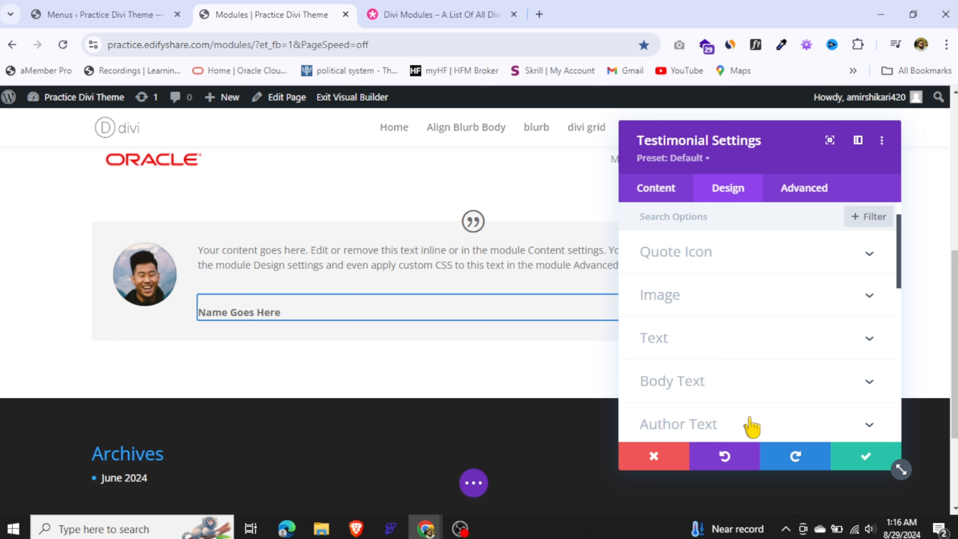
pyautogui.scroll(-4, 903, 293)
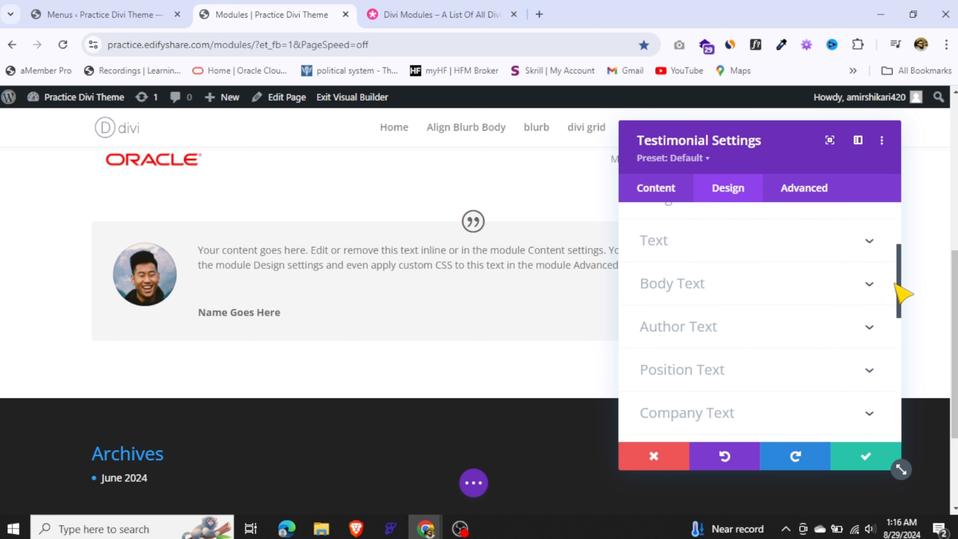
pyautogui.click(721, 321)
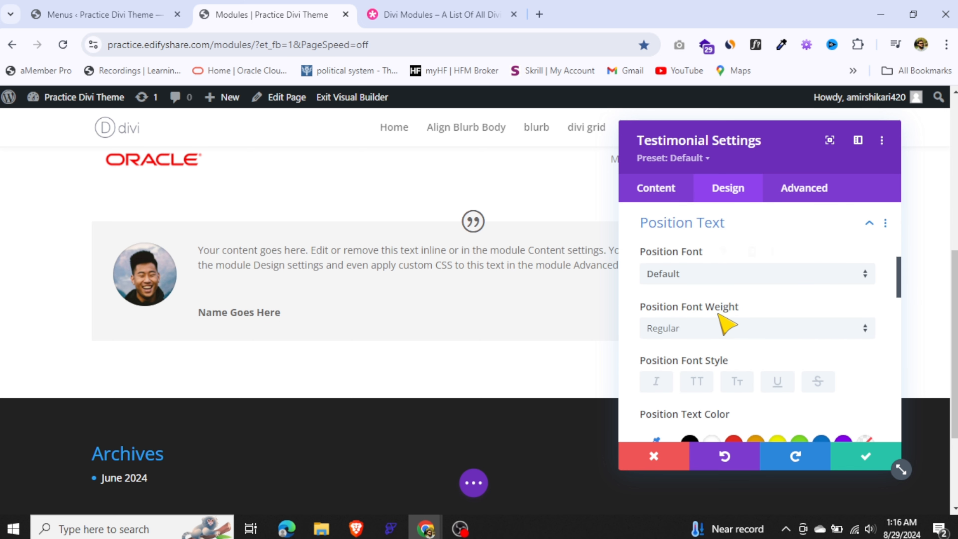
pyautogui.click(668, 191)
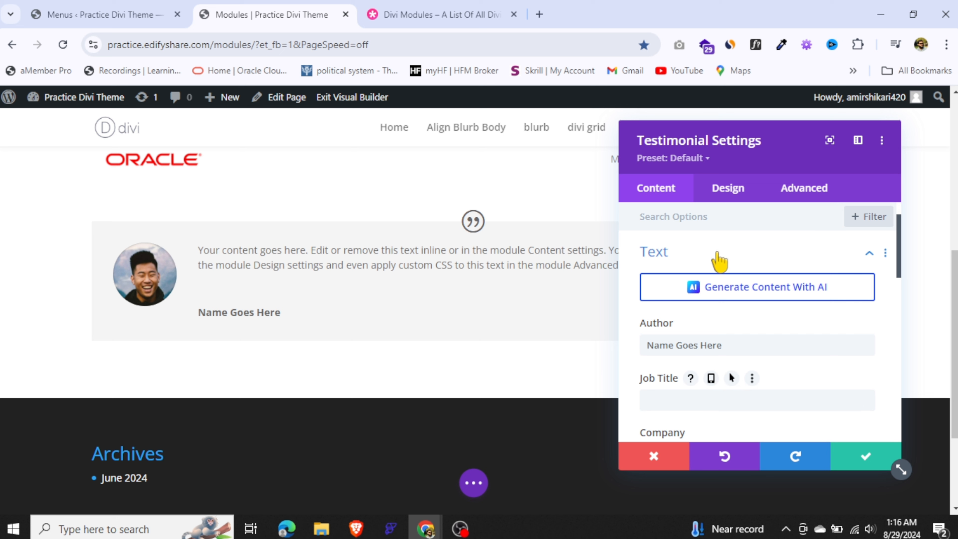
pyautogui.click(723, 188)
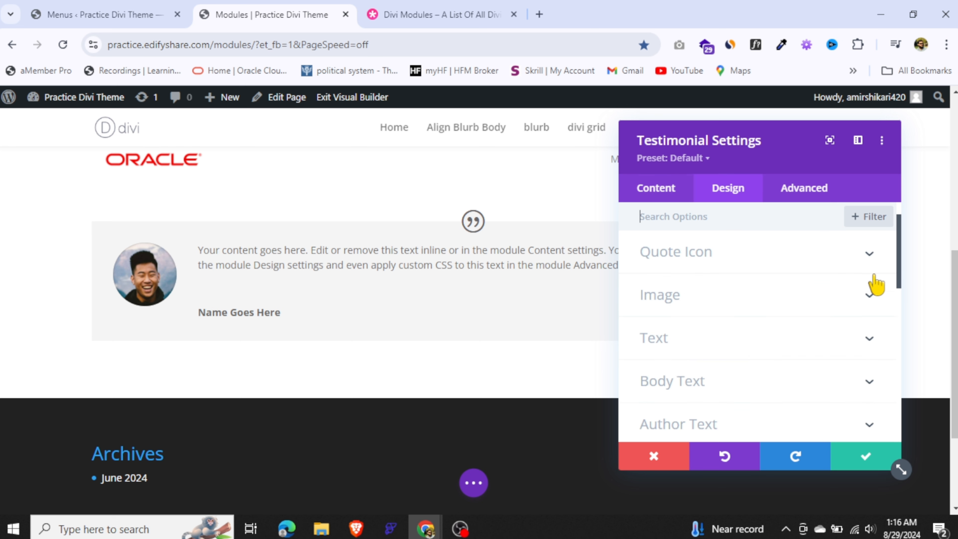
pyautogui.moveTo(901, 255)
pyautogui.mouseDown()
pyautogui.moveTo(893, 408)
pyautogui.moveTo(898, 261)
pyautogui.mouseUp()
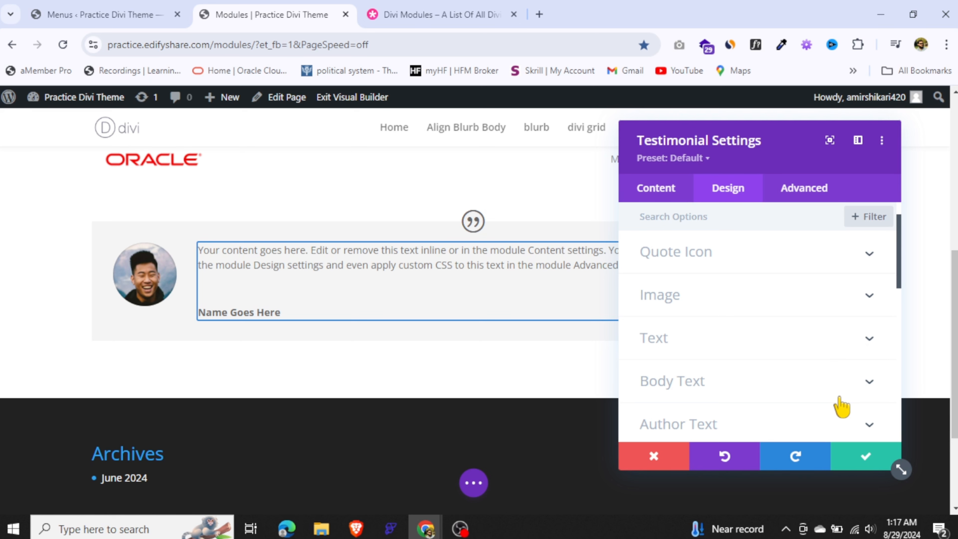